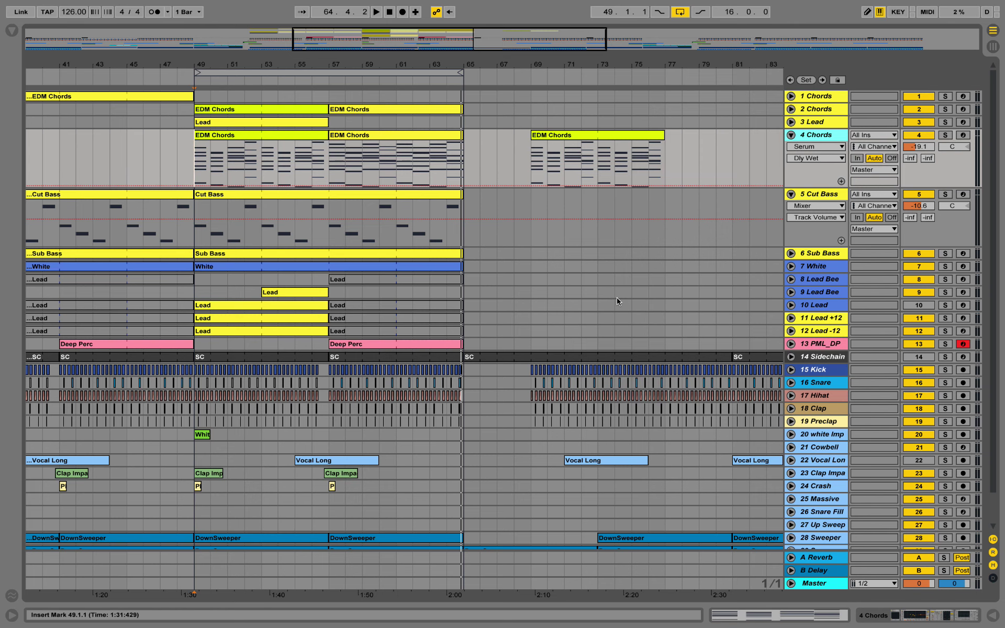
Select the EDM Chords clip spanning bars 69–77 on track 4.
{"action": "left_click", "coordinate": [564, 136]}
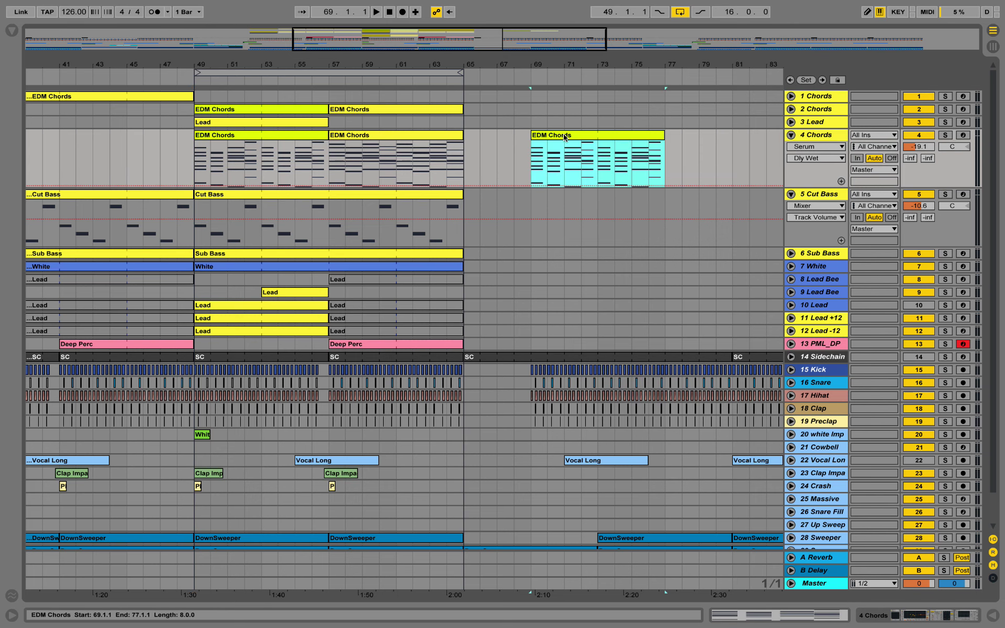
Open the EDM Chords clip's notes and delete all 28 old chord notes.
{"action": "double_click", "coordinate": [599, 140]}
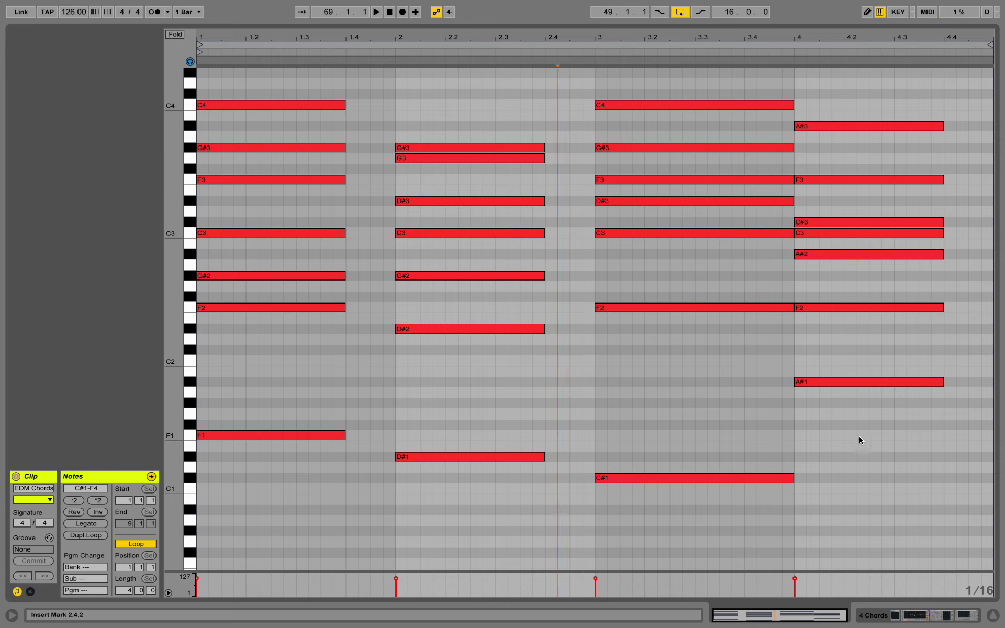
{"action": "left_click", "coordinate": [882, 529]}
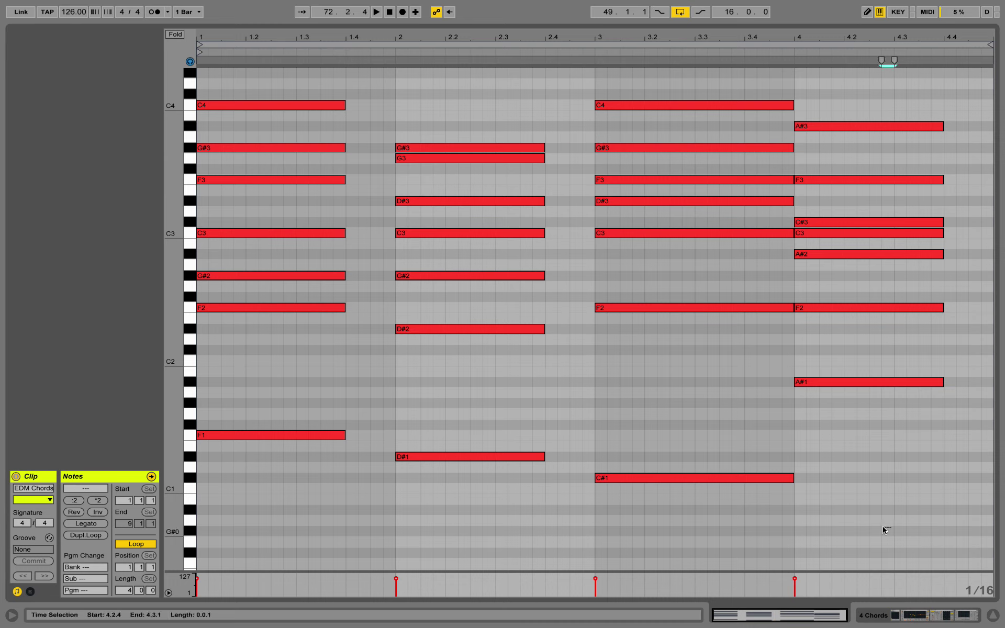
{"action": "left_click_drag", "start_coordinate": [882, 526], "coordinate": [150, 42]}
{"action": "key", "text": "Delete"}
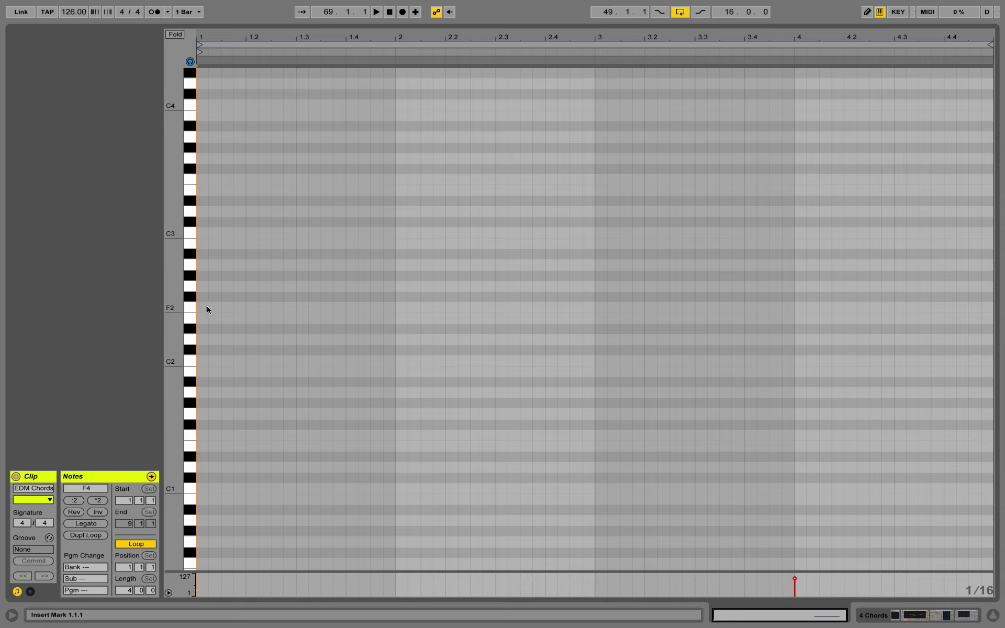
Draw a one-bar F2 bass note, copy it to D#2, C#2 and A#1, then raise A#1 to A#2.
{"action": "mouse_move", "coordinate": [202, 306]}
{"action": "left_mouse_down"}
{"action": "mouse_move", "coordinate": [419, 310]}
{"action": "mouse_move", "coordinate": [387, 317]}
{"action": "mouse_move", "coordinate": [397, 308]}
{"action": "left_mouse_up"}
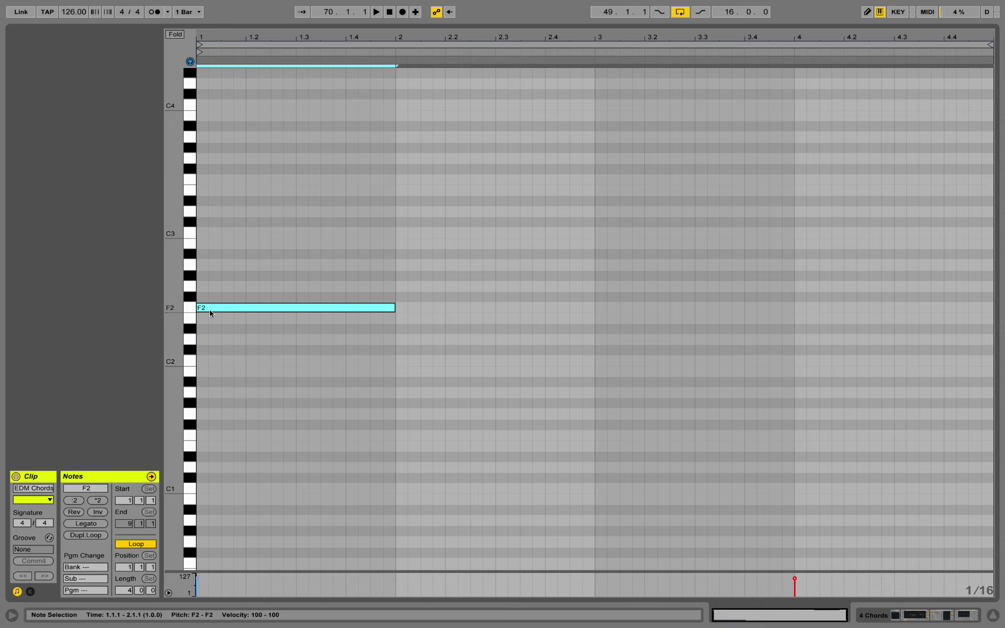
{"action": "left_click_drag", "start_coordinate": [210, 313], "coordinate": [802, 382], "text": "ctrl"}
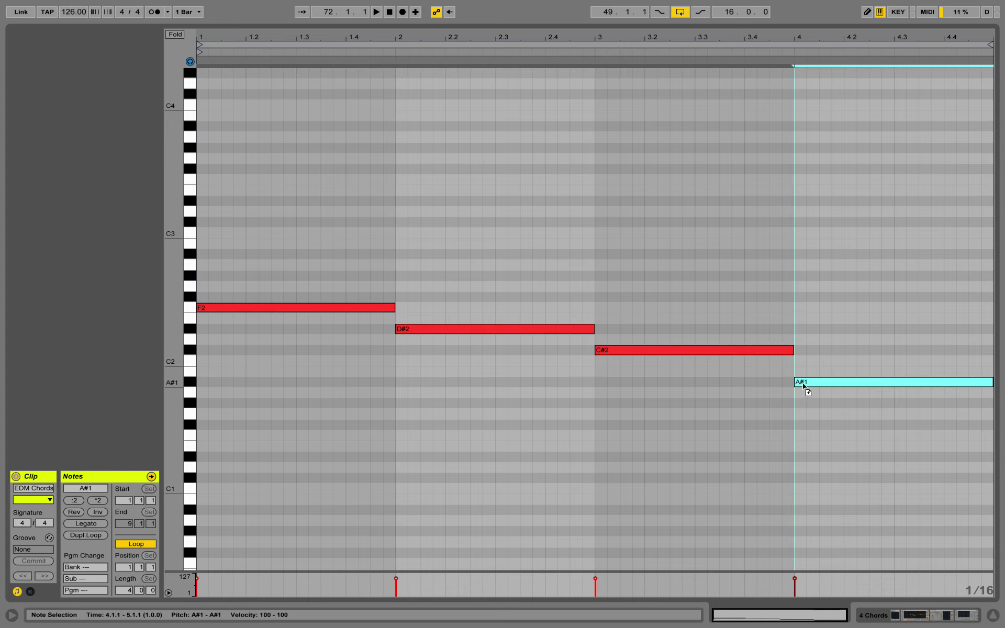
{"action": "left_click", "coordinate": [340, 308]}
{"action": "left_click", "coordinate": [472, 330]}
{"action": "left_click", "coordinate": [645, 350]}
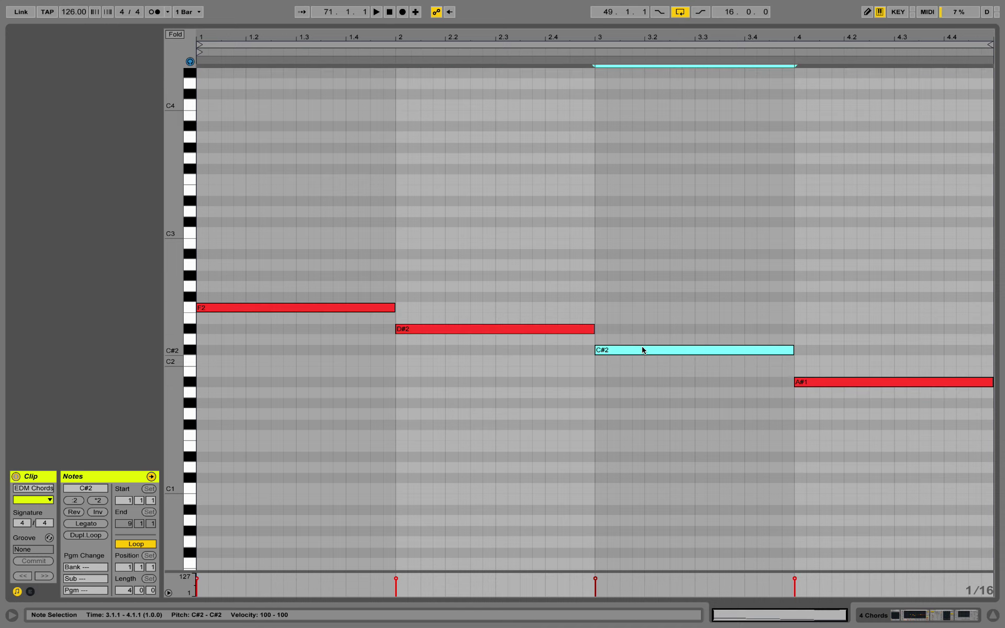
{"action": "left_click", "coordinate": [817, 383]}
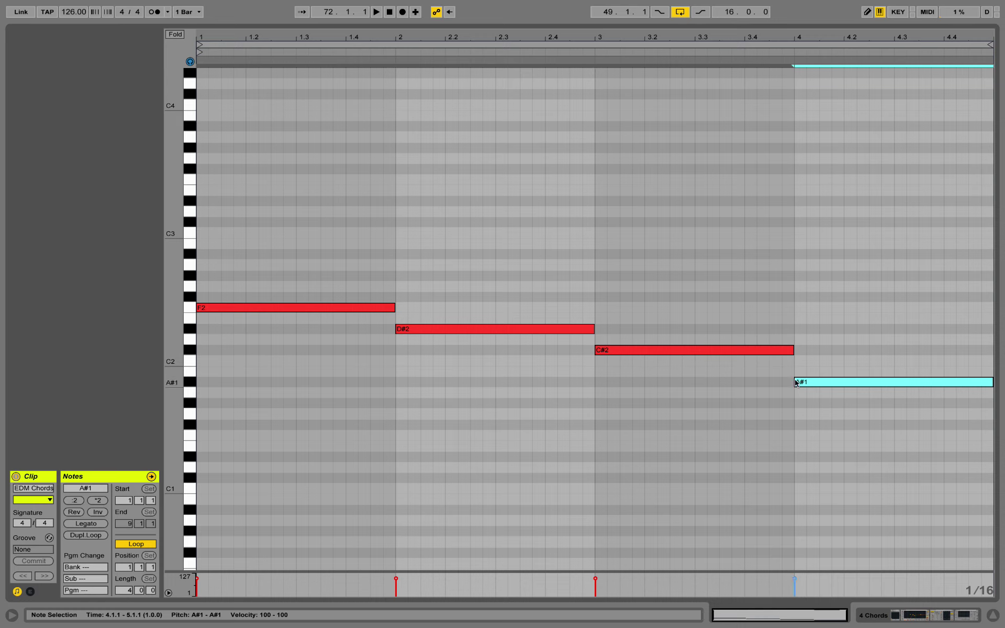
{"action": "key", "text": "shift+Up"}
{"action": "key", "text": "space"}
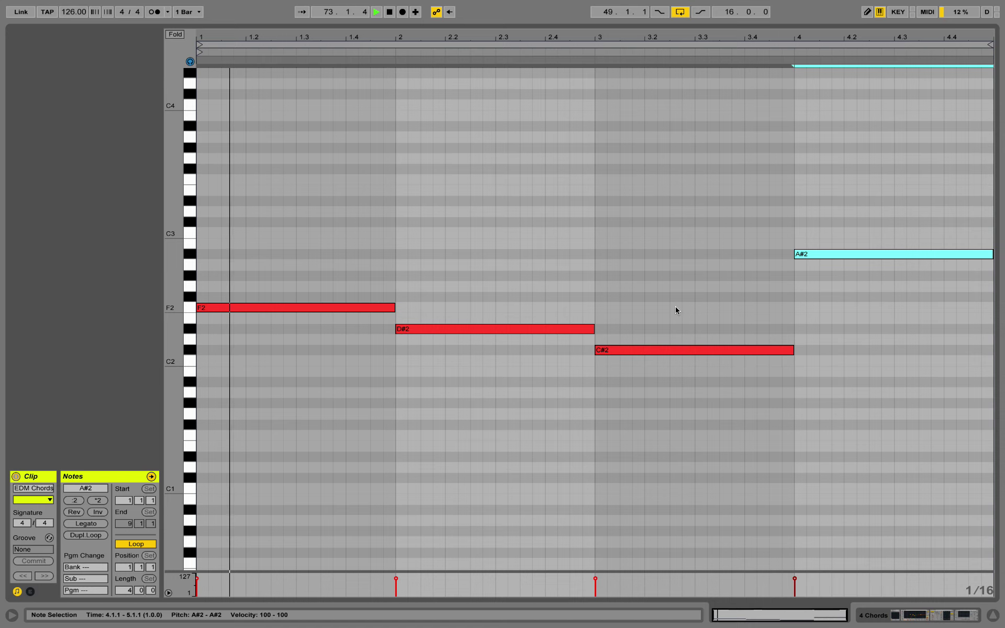
Delete the stray F4 note above the bass line.
{"action": "scroll", "coordinate": [681, 303], "scroll_direction": "up", "scroll_amount": 5}
{"action": "left_click_drag", "start_coordinate": [827, 216], "coordinate": [840, 363]}
{"action": "key", "text": "Delete"}
{"action": "scroll", "coordinate": [679, 289], "scroll_direction": "down", "scroll_amount": 5}
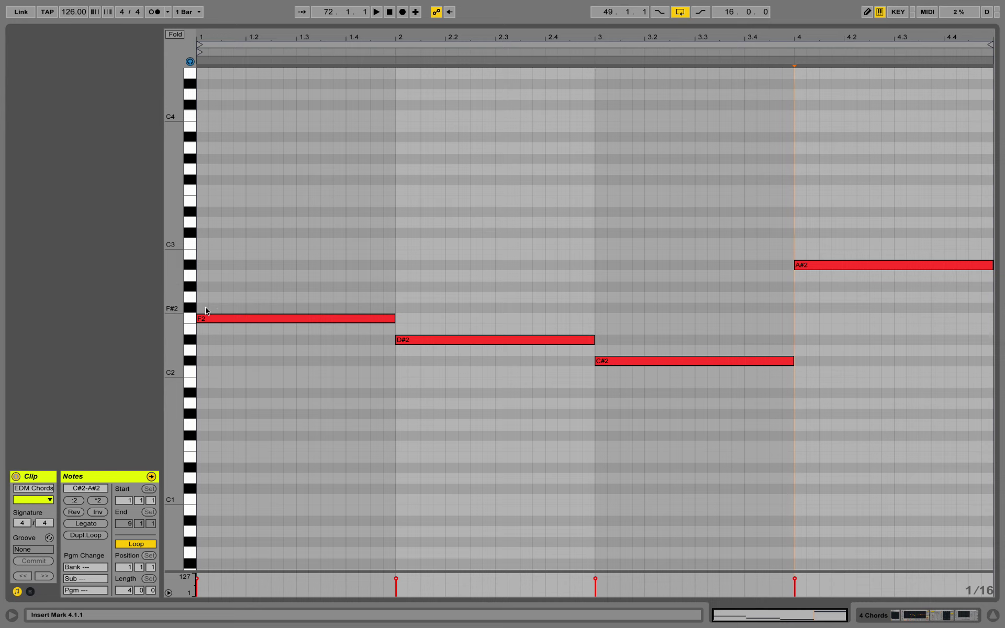
Stack G#2 and C3 copies above F2 in bar 1 to form an F minor triad.
{"action": "left_click_drag", "start_coordinate": [231, 322], "coordinate": [219, 287]}
{"action": "left_click", "coordinate": [235, 321]}
{"action": "left_click_drag", "start_coordinate": [235, 327], "coordinate": [242, 275]}
{"action": "left_click", "coordinate": [243, 255]}
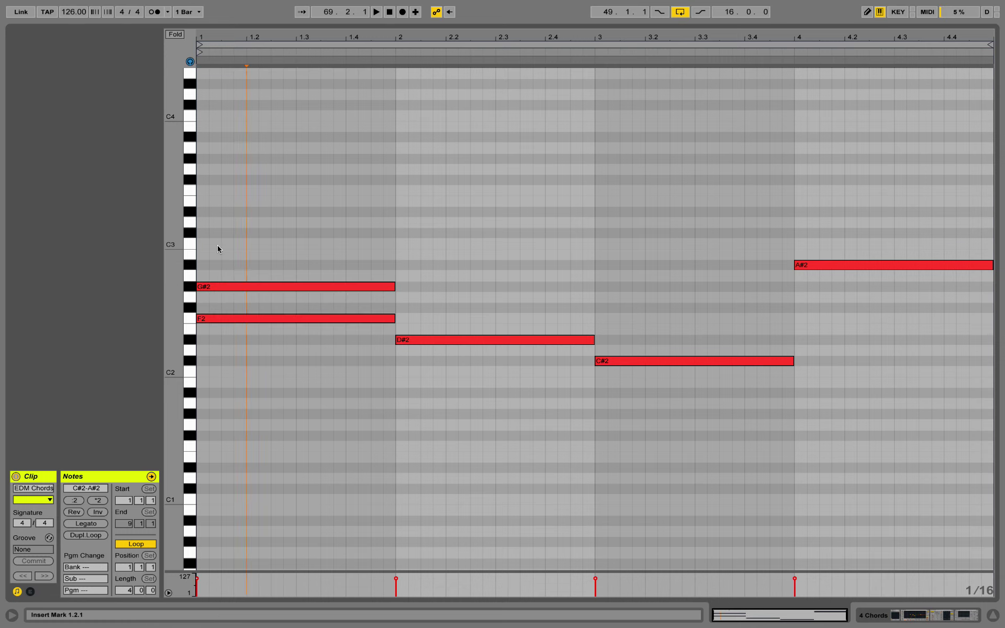
{"action": "left_click_drag", "start_coordinate": [224, 287], "coordinate": [225, 244]}
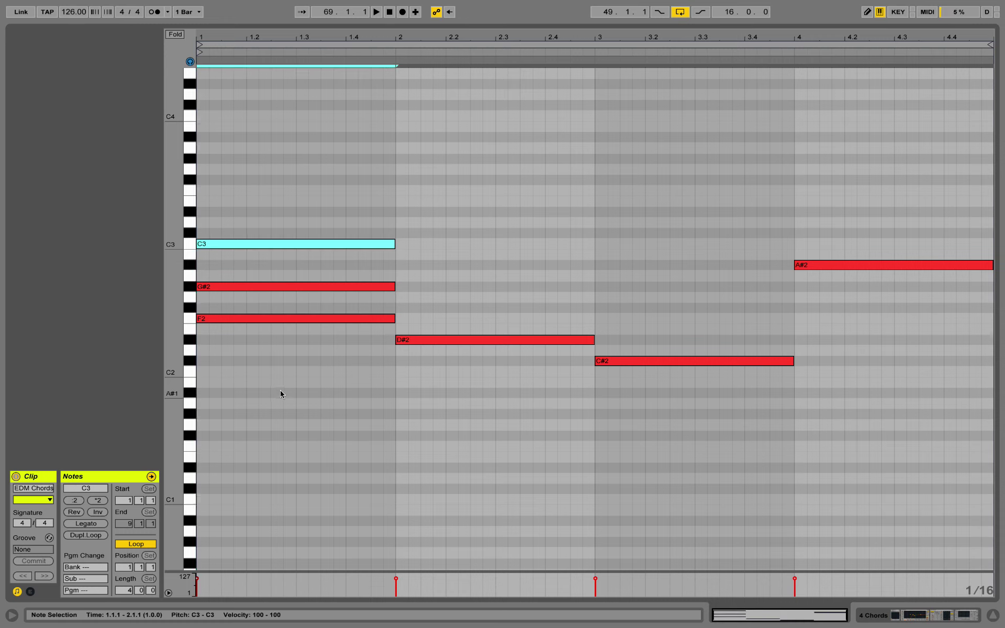
{"action": "left_click_drag", "start_coordinate": [282, 416], "coordinate": [327, 141]}
{"action": "left_click_drag", "start_coordinate": [287, 358], "coordinate": [314, 148]}
{"action": "left_click_drag", "start_coordinate": [296, 327], "coordinate": [303, 200]}
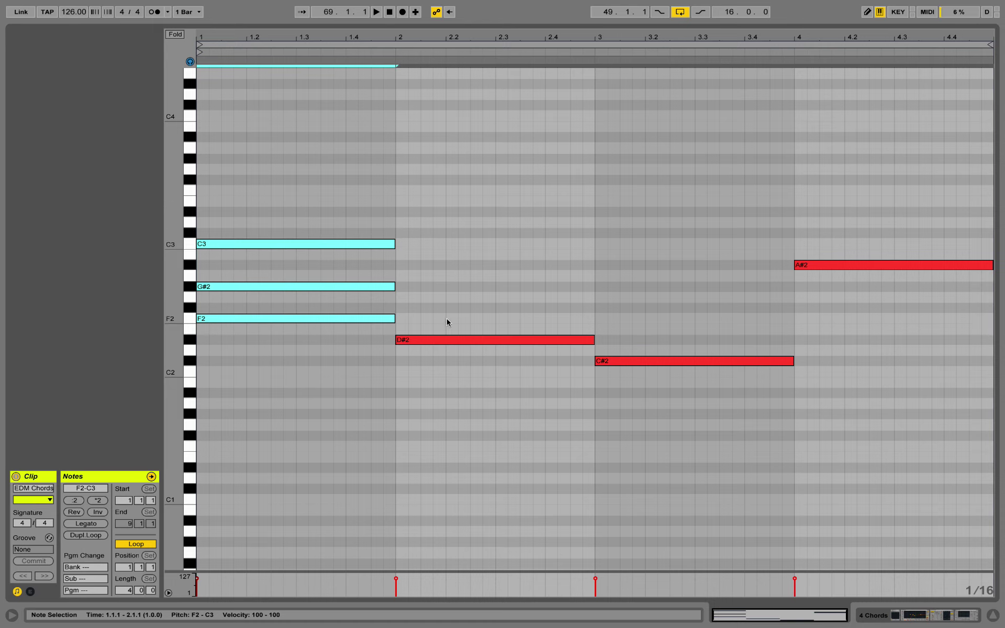
{"action": "left_click", "coordinate": [458, 307]}
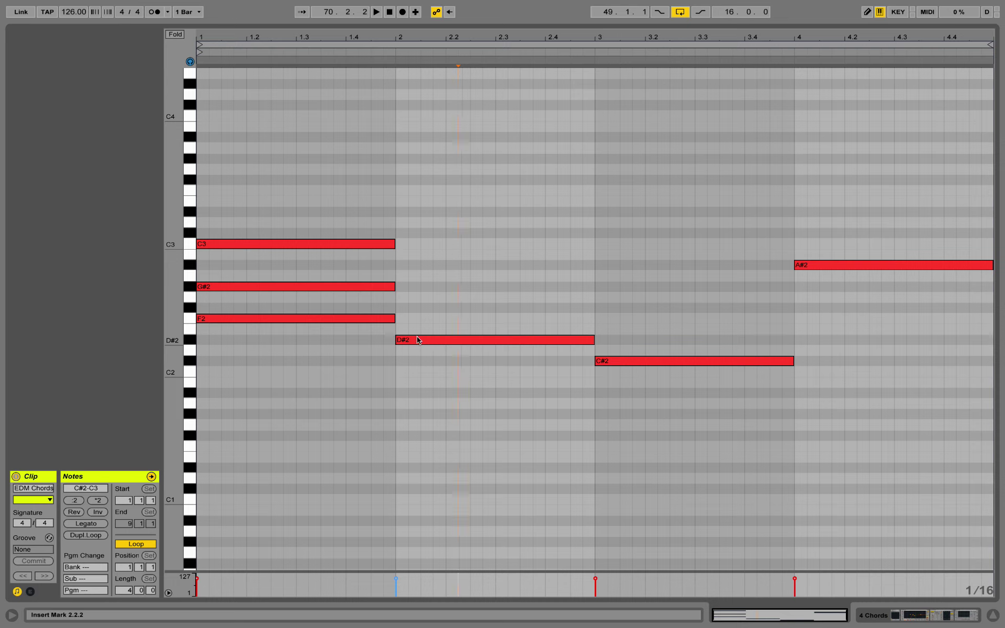
Add C2 and G#2 notes around the D#2 in bar 2.
{"action": "mouse_move", "coordinate": [420, 341]}
{"action": "left_mouse_down"}
{"action": "mouse_move", "coordinate": [417, 372]}
{"action": "mouse_move", "coordinate": [434, 370]}
{"action": "mouse_move", "coordinate": [441, 320]}
{"action": "left_mouse_up"}
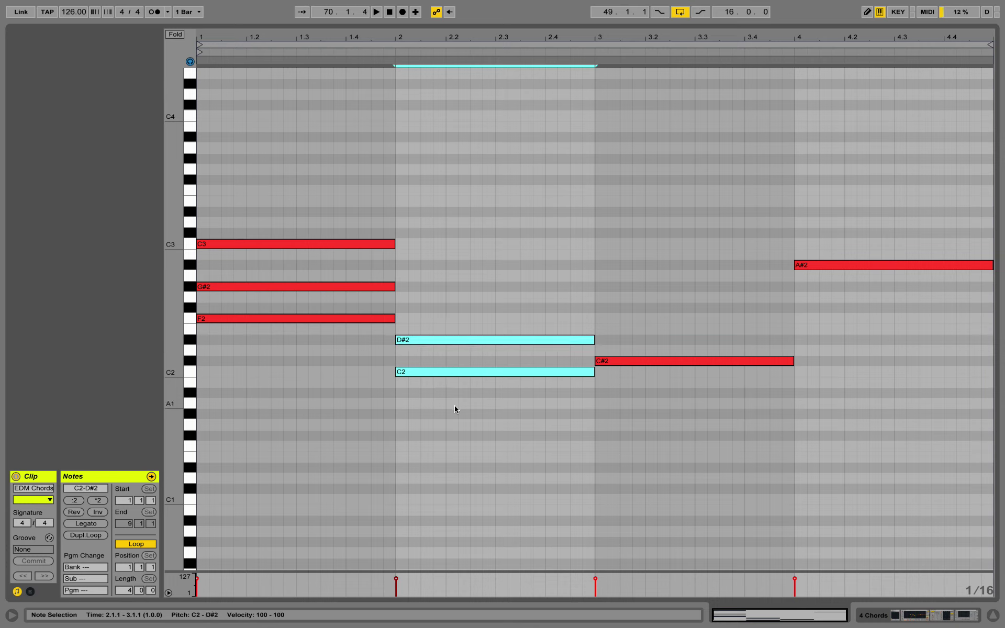
{"action": "left_click_drag", "start_coordinate": [454, 409], "coordinate": [443, 361]}
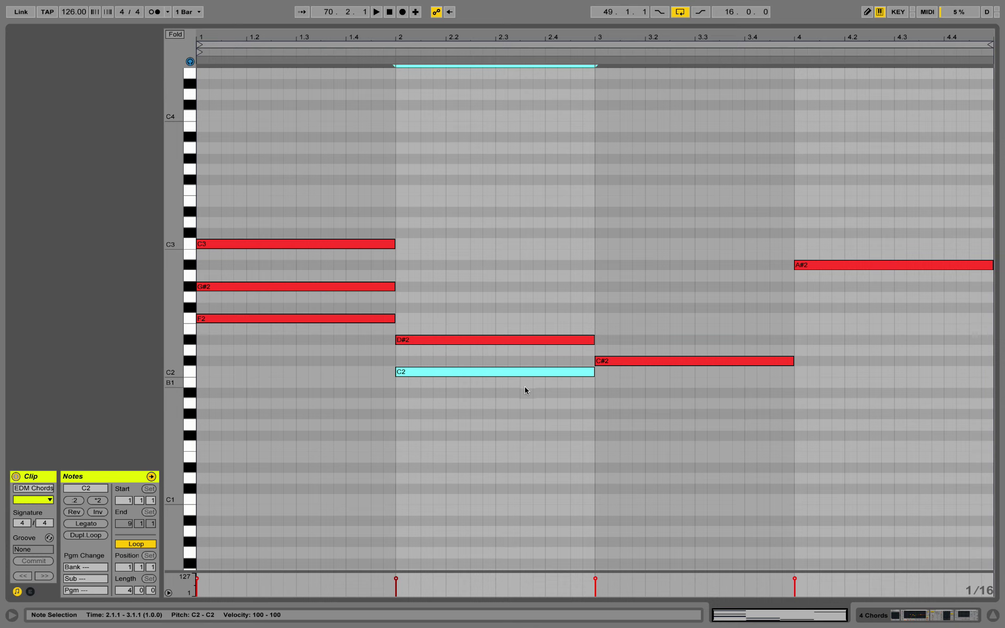
{"action": "key", "text": "shift+Up"}
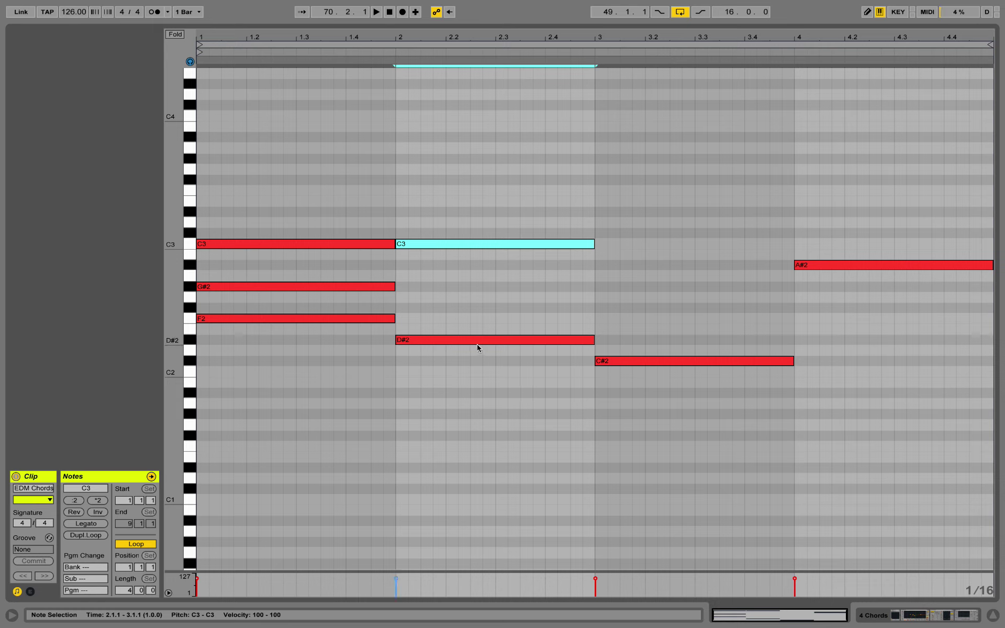
{"action": "key", "text": "shift+Down"}
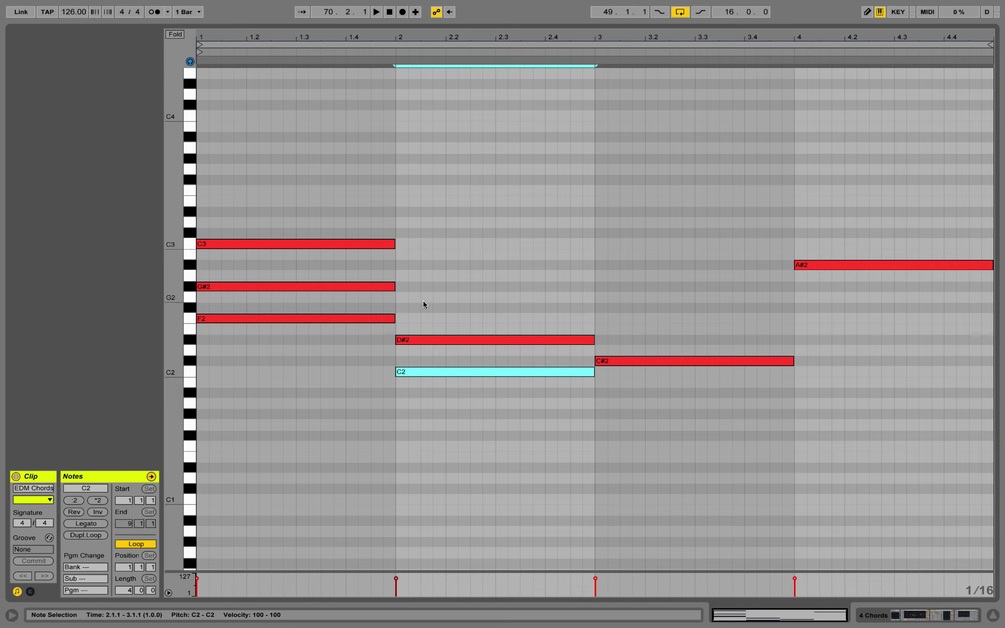
{"action": "left_click_drag", "start_coordinate": [418, 375], "coordinate": [422, 300]}
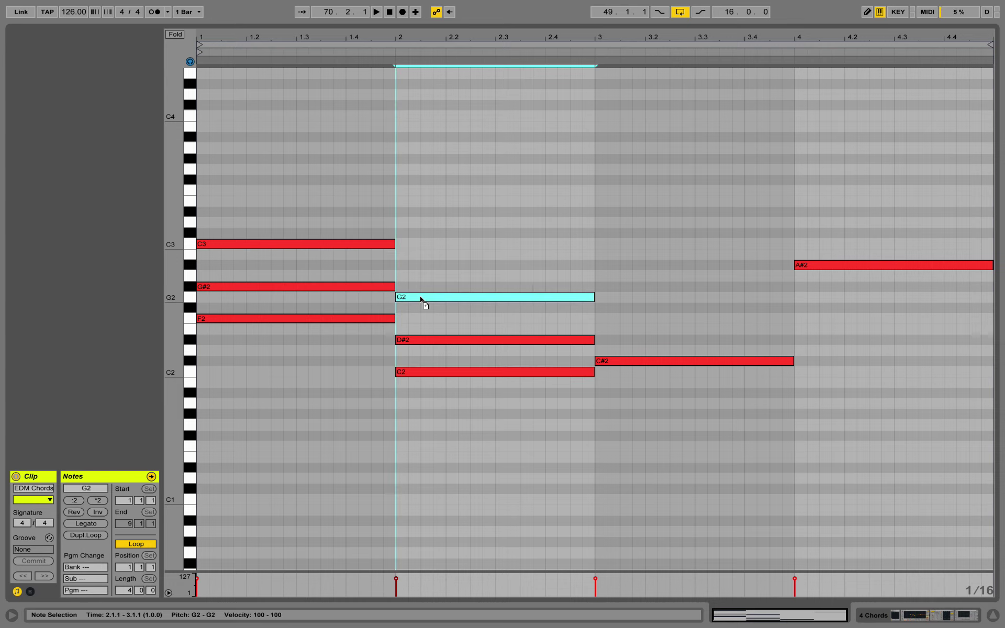
{"action": "left_click_drag", "start_coordinate": [440, 411], "coordinate": [426, 270]}
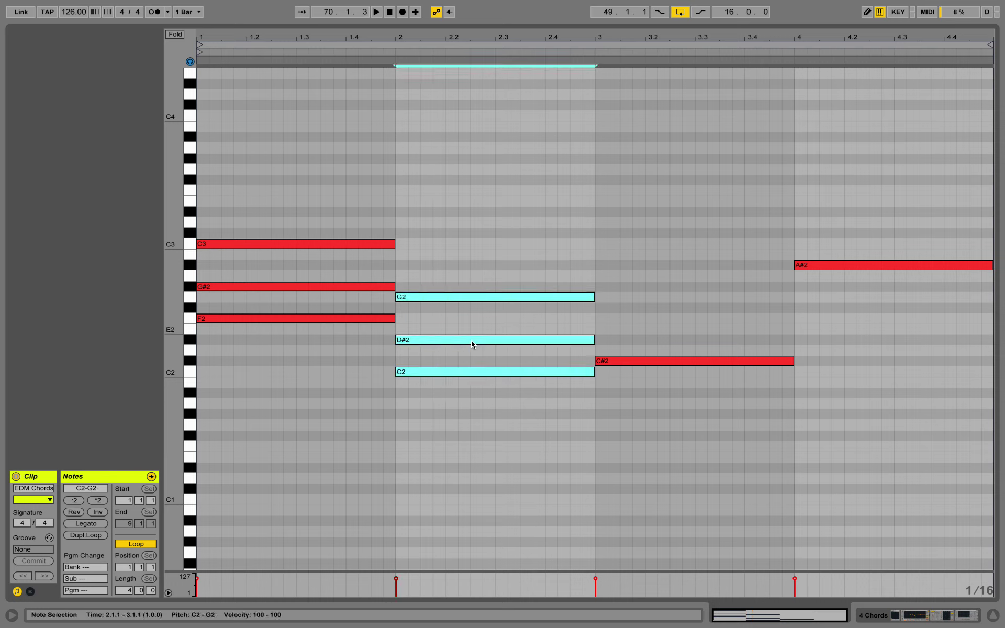
{"action": "left_click", "coordinate": [458, 330]}
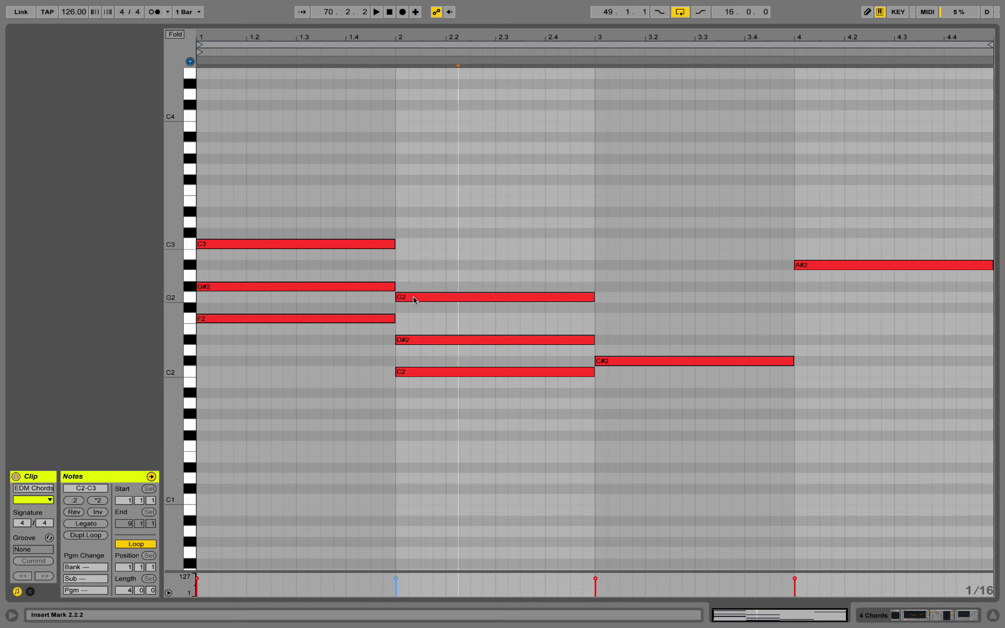
{"action": "left_click_drag", "start_coordinate": [415, 299], "coordinate": [412, 287]}
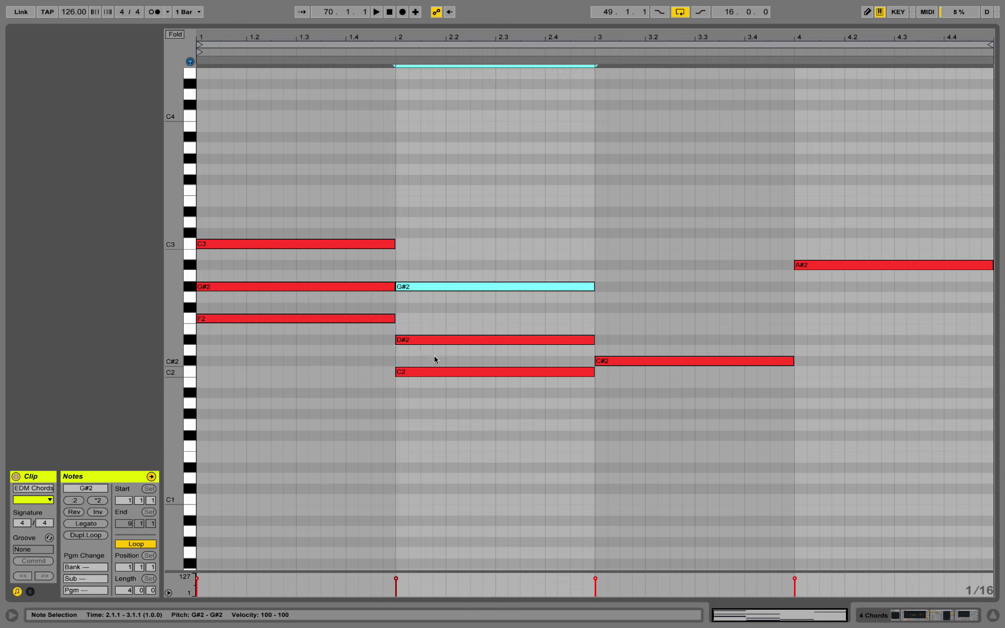
Raise bar 2's C2 to C3 and audition the C3–G#2–D#2 chord.
{"action": "key", "text": "space"}
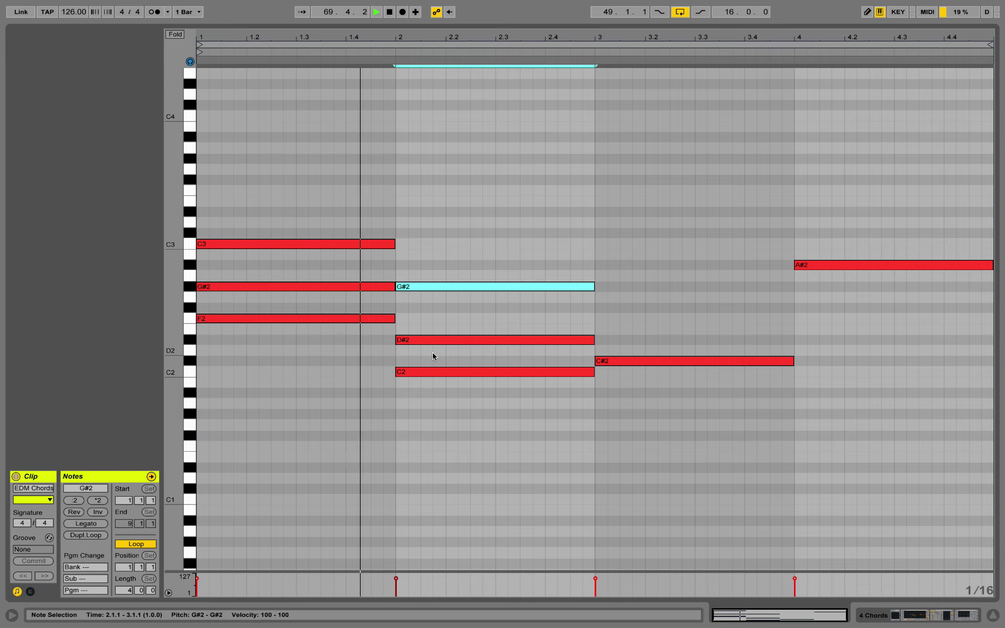
{"action": "key", "text": "space"}
{"action": "left_click", "coordinate": [432, 372]}
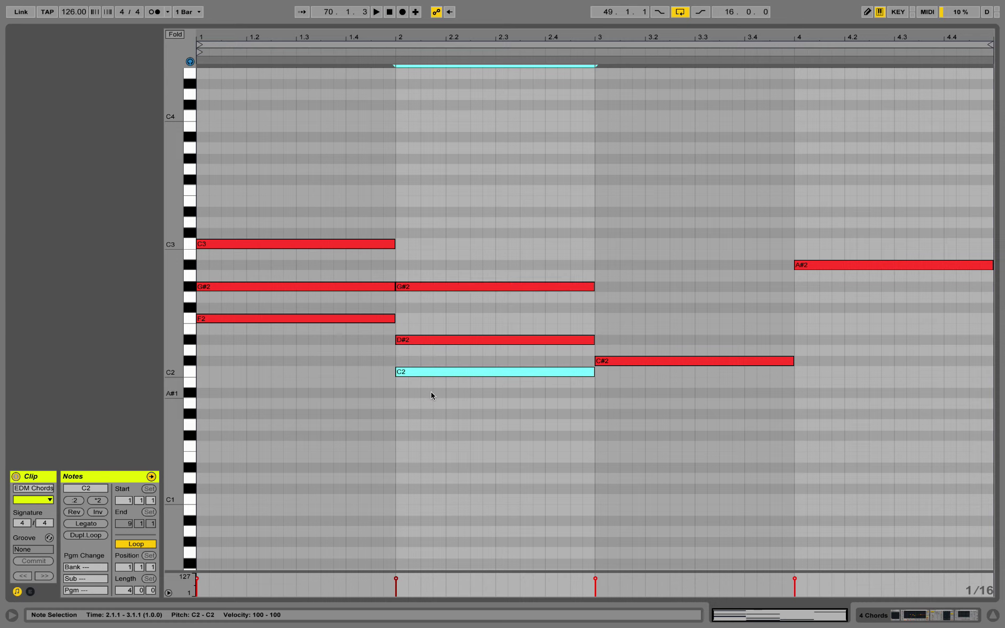
{"action": "key", "text": "shift+Up"}
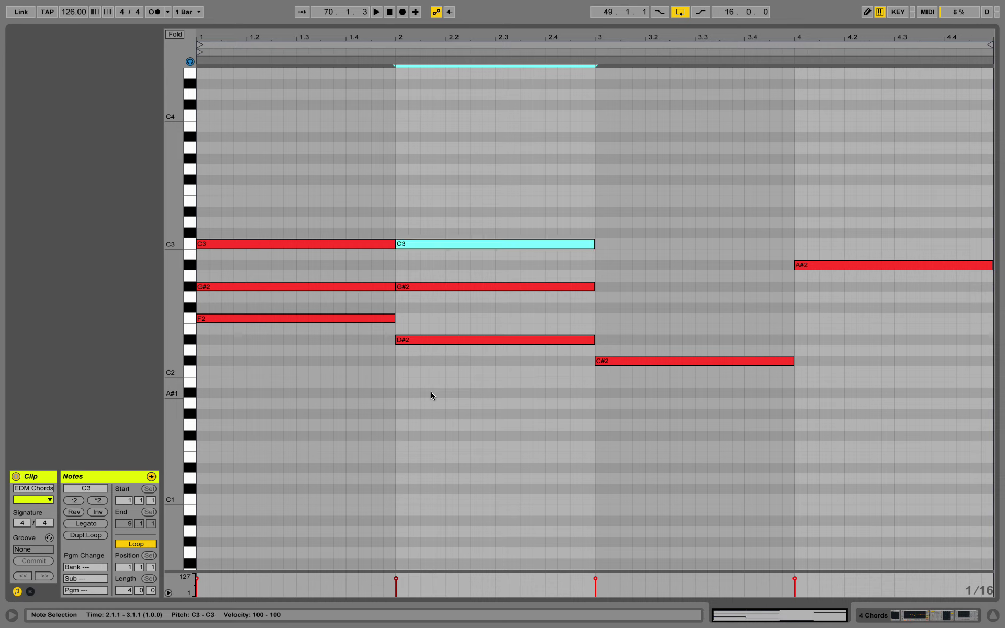
{"action": "key", "text": "space"}
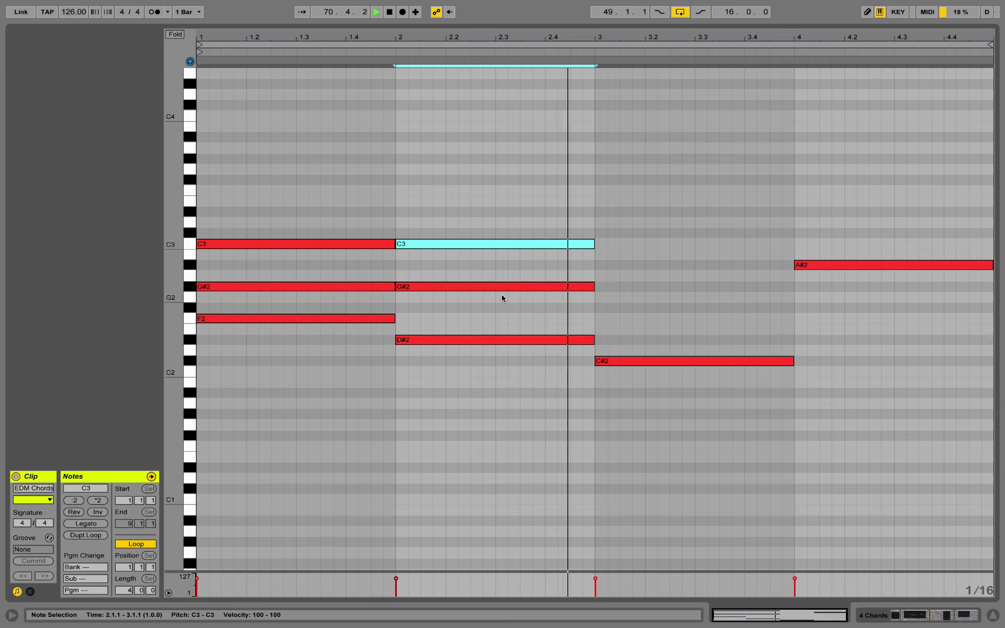
{"action": "key", "text": "space"}
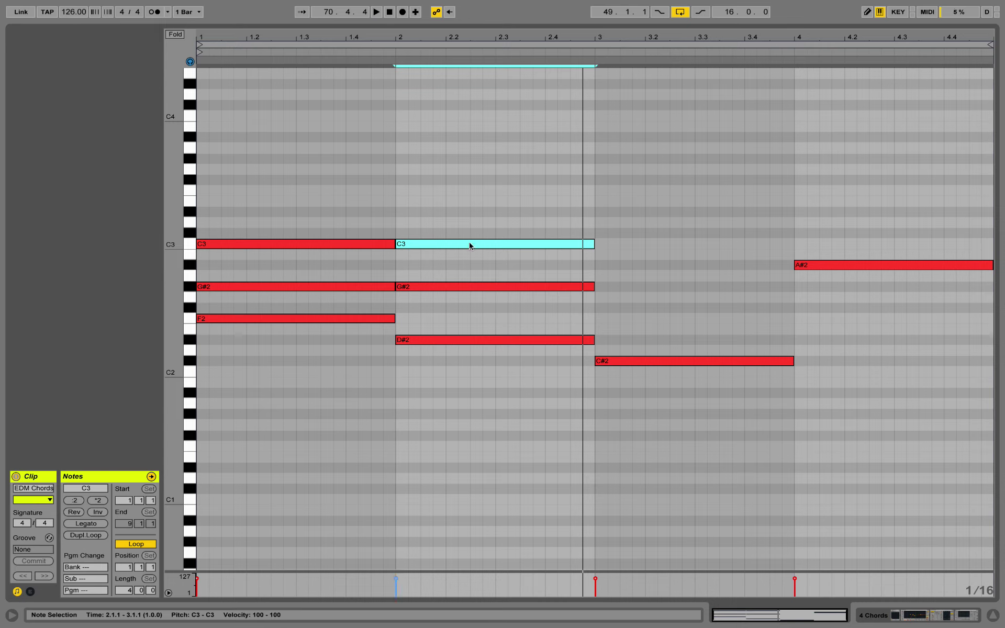
{"action": "left_click", "coordinate": [468, 286]}
{"action": "left_click", "coordinate": [432, 341]}
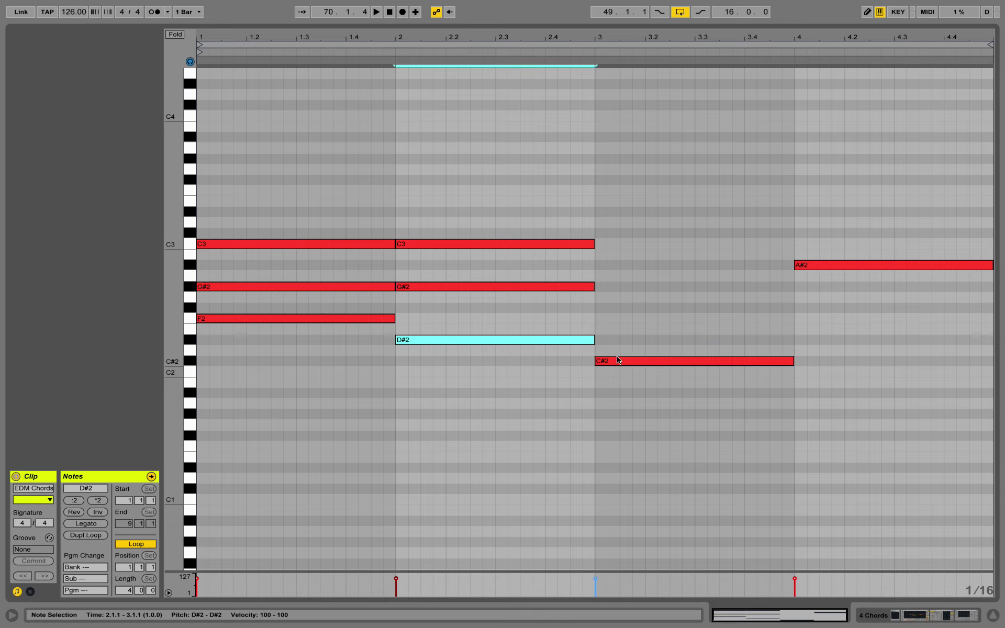
Copy bar 3's C#2 note upward to add F2 and G#2.
{"action": "left_click_drag", "start_coordinate": [617, 361], "coordinate": [625, 320], "text": "ctrl"}
{"action": "left_click_drag", "start_coordinate": [630, 381], "coordinate": [633, 337]}
{"action": "left_click", "coordinate": [632, 337]}
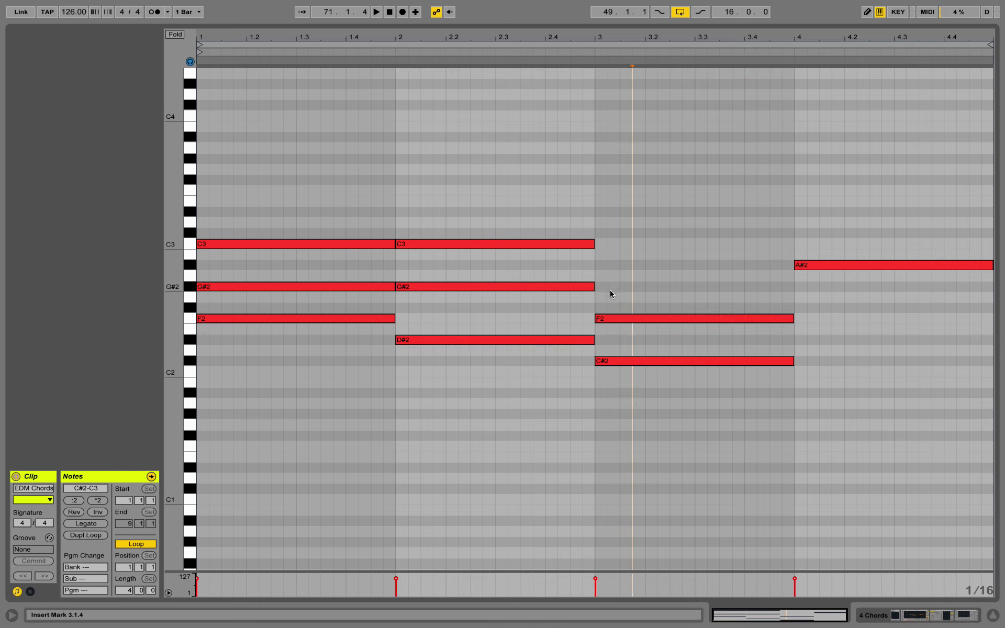
{"action": "left_click", "coordinate": [620, 317]}
{"action": "left_click_drag", "start_coordinate": [620, 318], "coordinate": [616, 300], "text": "ctrl"}
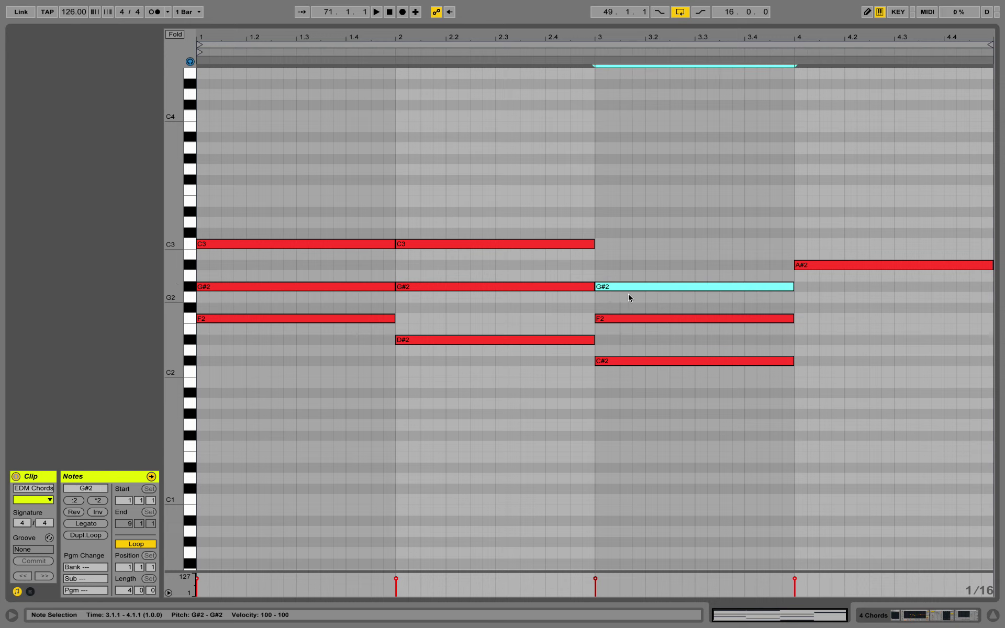
{"action": "left_click_drag", "start_coordinate": [663, 405], "coordinate": [681, 197]}
{"action": "left_click", "coordinate": [681, 197]}
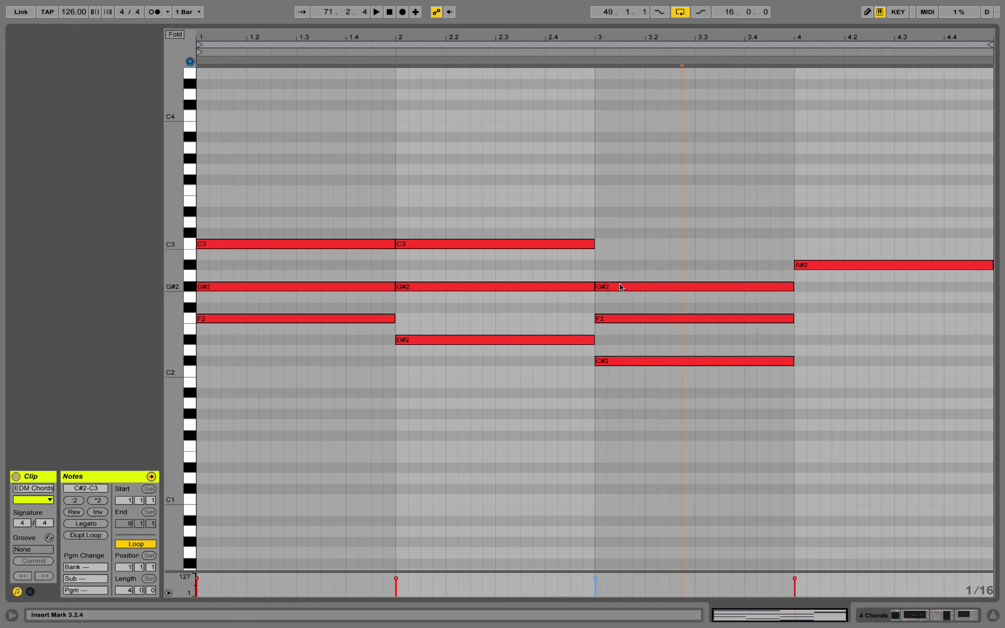
Add C3 and D#3 on top of the bar-3 chord and audition it.
{"action": "left_click_drag", "start_coordinate": [616, 289], "coordinate": [677, 201]}
{"action": "left_click", "coordinate": [669, 201]}
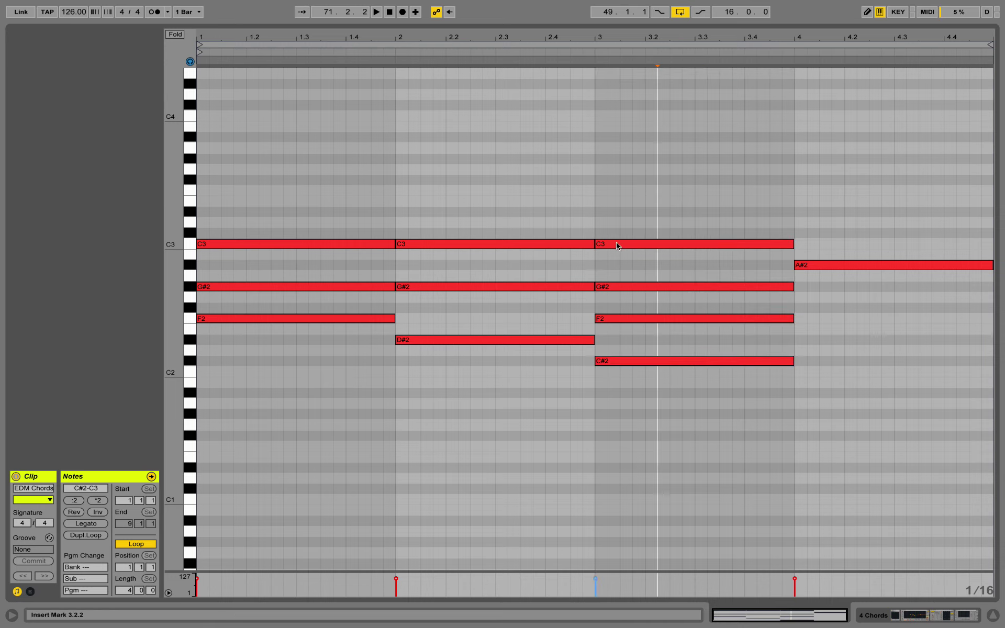
{"action": "left_click_drag", "start_coordinate": [615, 244], "coordinate": [657, 186]}
{"action": "left_click", "coordinate": [680, 478]}
{"action": "left_click", "coordinate": [657, 186]}
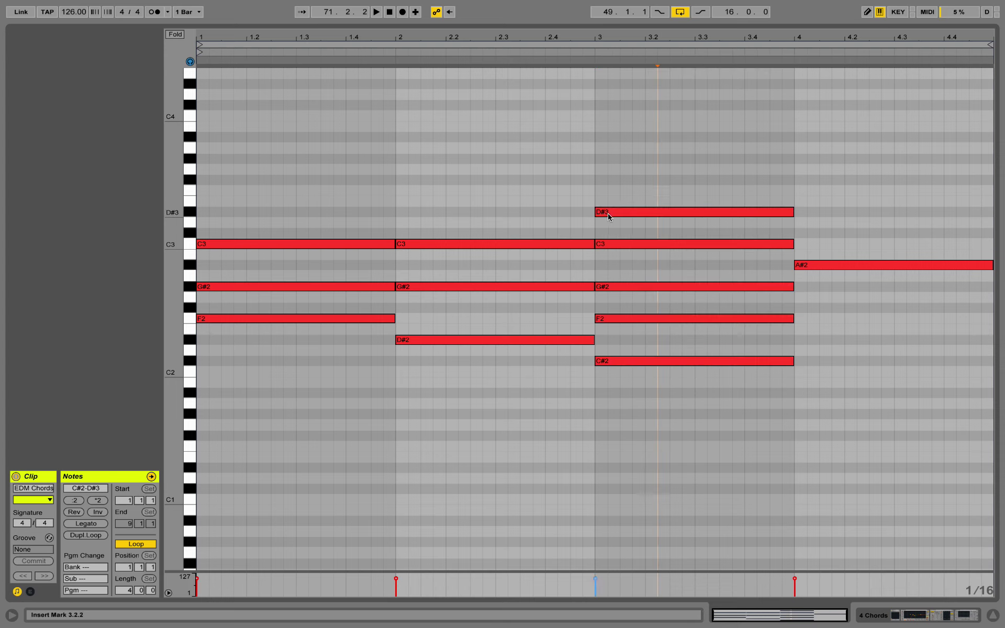
{"action": "key", "text": "space"}
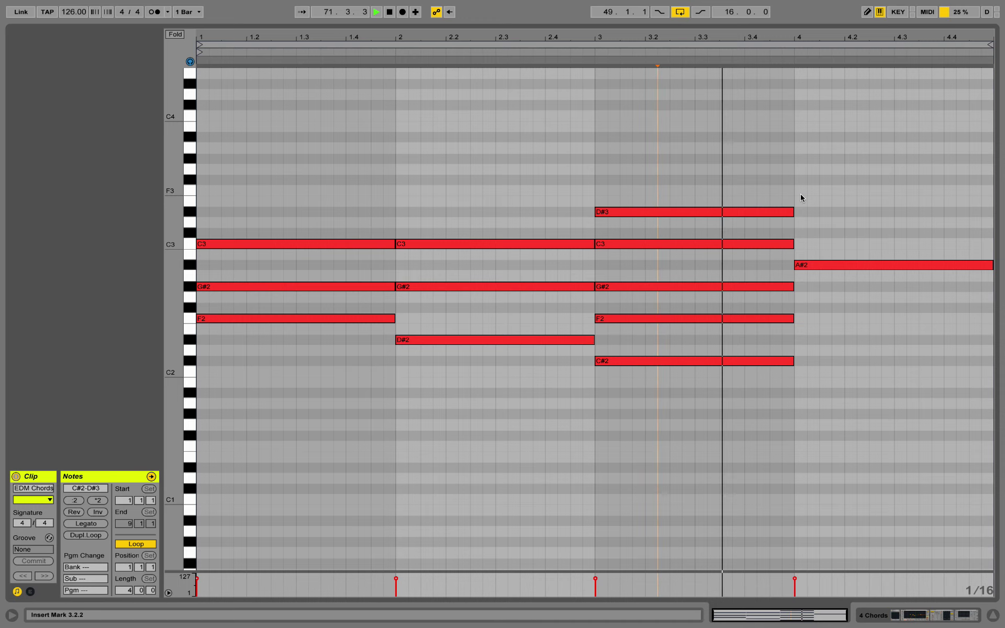
{"action": "key", "text": "space"}
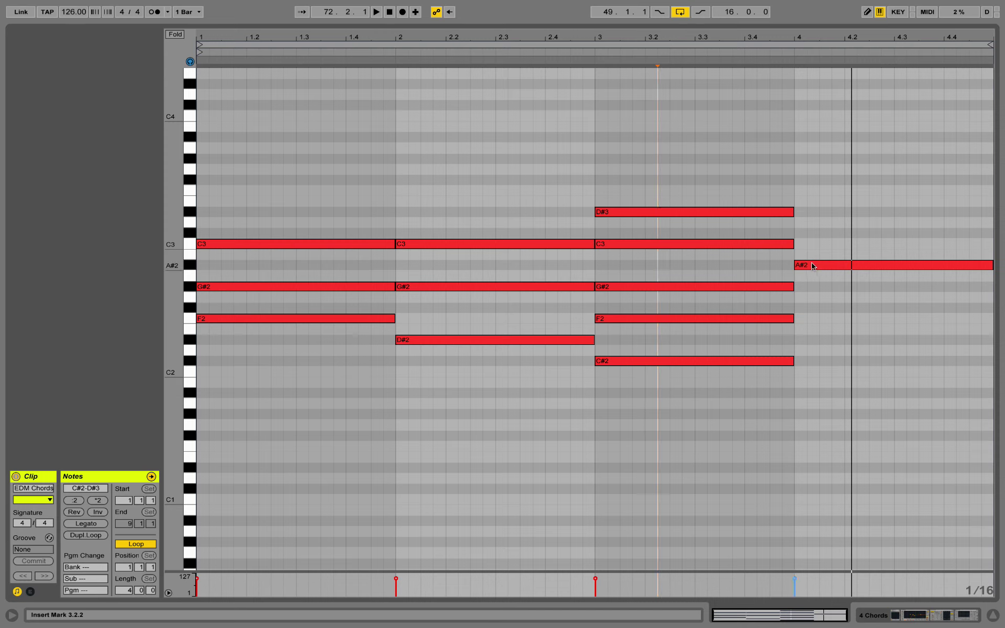
Stack C#3, F3 and C3 above A#2 in bar 4 and play the four-chord progression.
{"action": "left_click", "coordinate": [826, 266]}
{"action": "left_click_drag", "start_coordinate": [827, 270], "coordinate": [826, 235]}
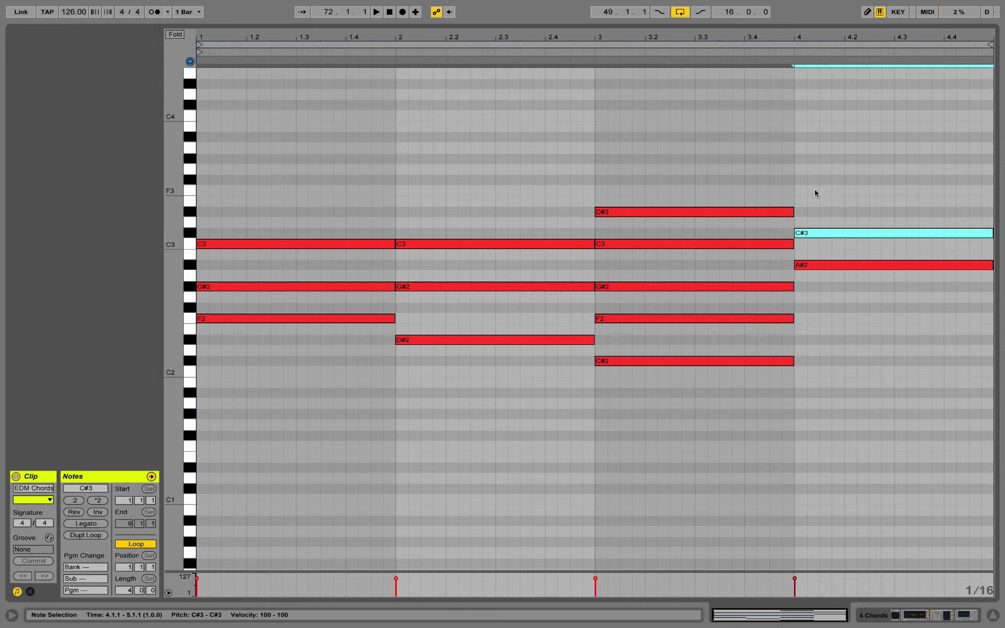
{"action": "left_click_drag", "start_coordinate": [813, 233], "coordinate": [896, 423]}
{"action": "left_click", "coordinate": [831, 341]}
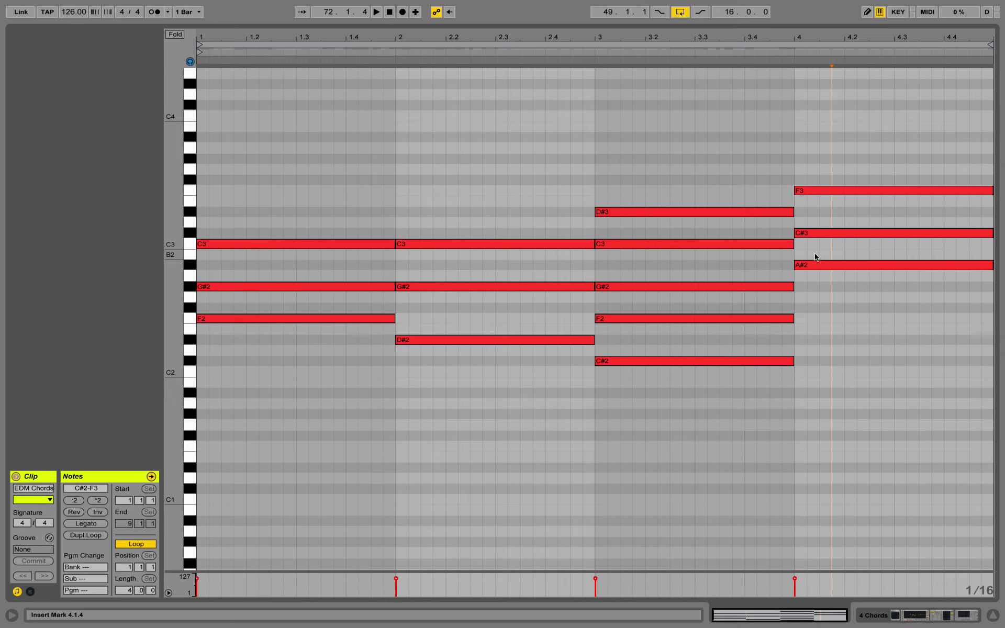
{"action": "left_click_drag", "start_coordinate": [808, 264], "coordinate": [807, 244]}
{"action": "left_click_drag", "start_coordinate": [836, 168], "coordinate": [847, 340]}
{"action": "key", "text": "space"}
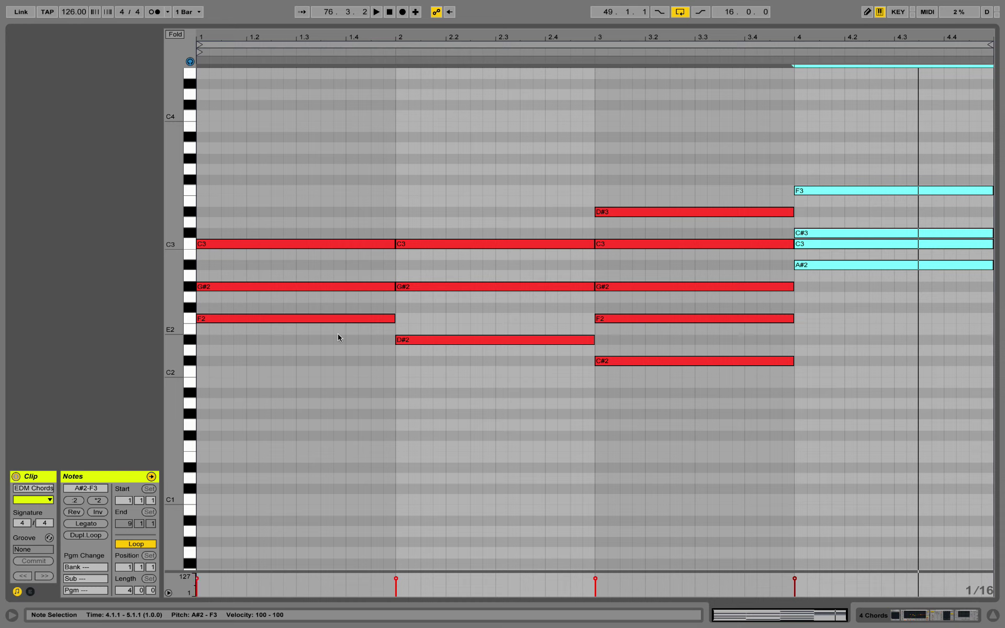
Copy the chord roots down an octave to add F1, D#1, C#1 and A#1 bass notes.
{"action": "left_click_drag", "start_coordinate": [294, 313], "coordinate": [425, 359]}
{"action": "left_click_drag", "start_coordinate": [260, 321], "coordinate": [239, 450]}
{"action": "left_click", "coordinate": [563, 403]}
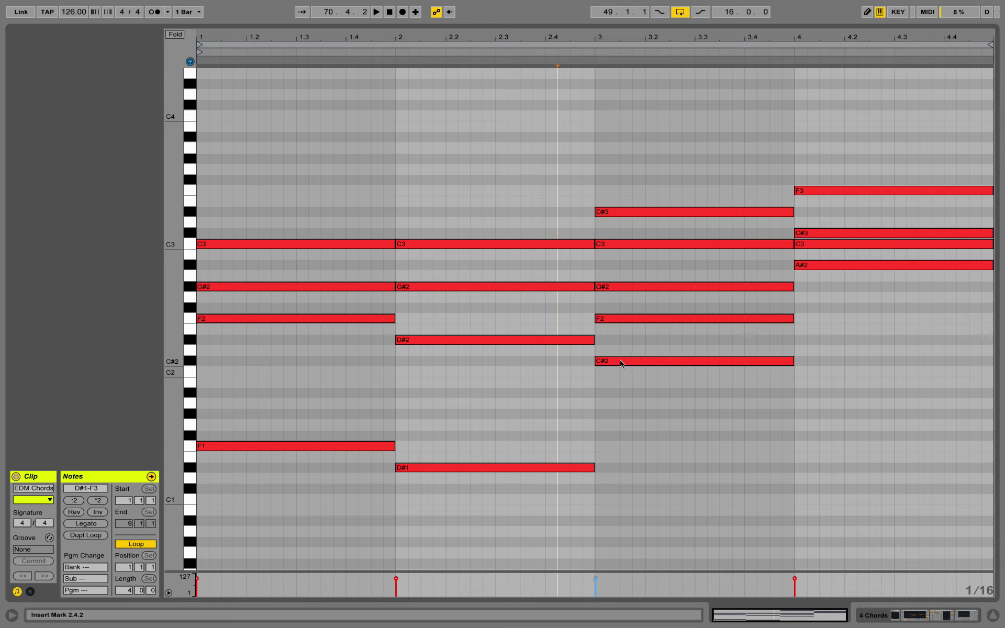
{"action": "left_click_drag", "start_coordinate": [620, 363], "coordinate": [852, 396]}
{"action": "key", "text": "space"}
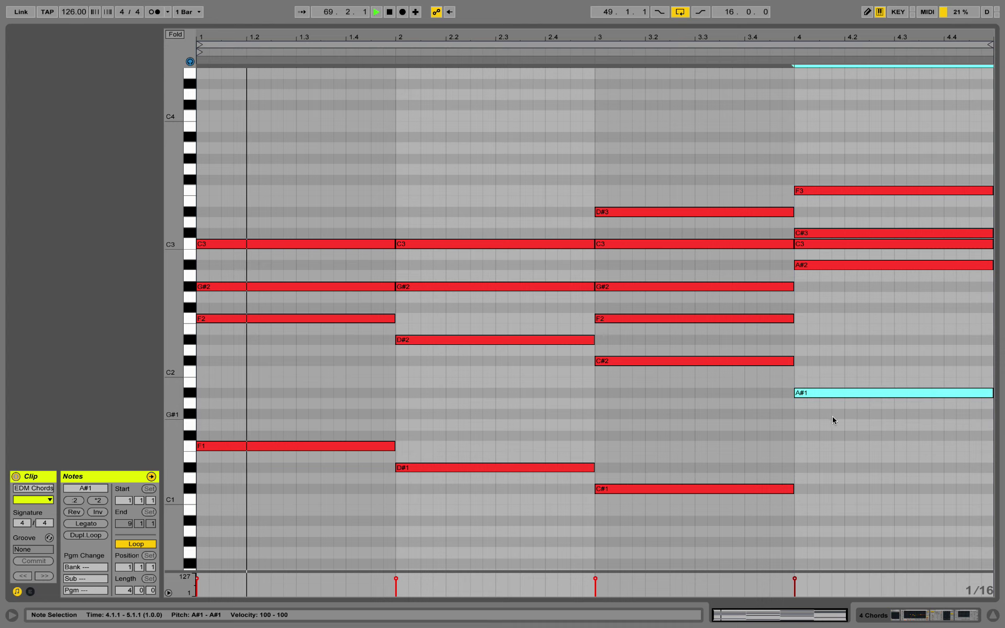
{"action": "key", "text": "space"}
{"action": "scroll", "coordinate": [262, 314], "scroll_direction": "up", "scroll_amount": 1}
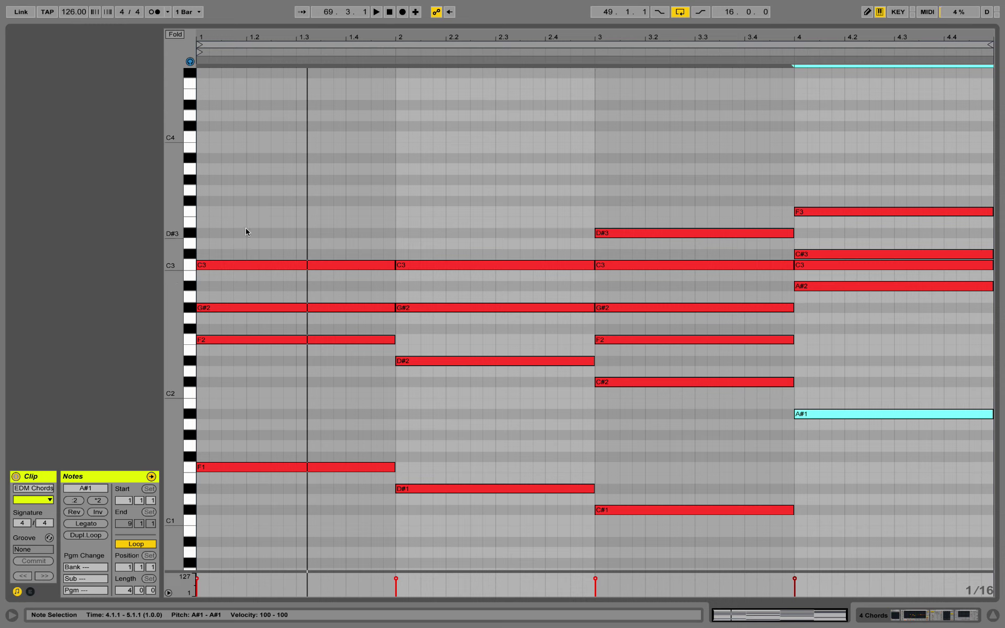
Double bar 1's F2–G#2–C3 chord an octave higher as F3, G#3 and C4.
{"action": "left_click_drag", "start_coordinate": [252, 216], "coordinate": [243, 360]}
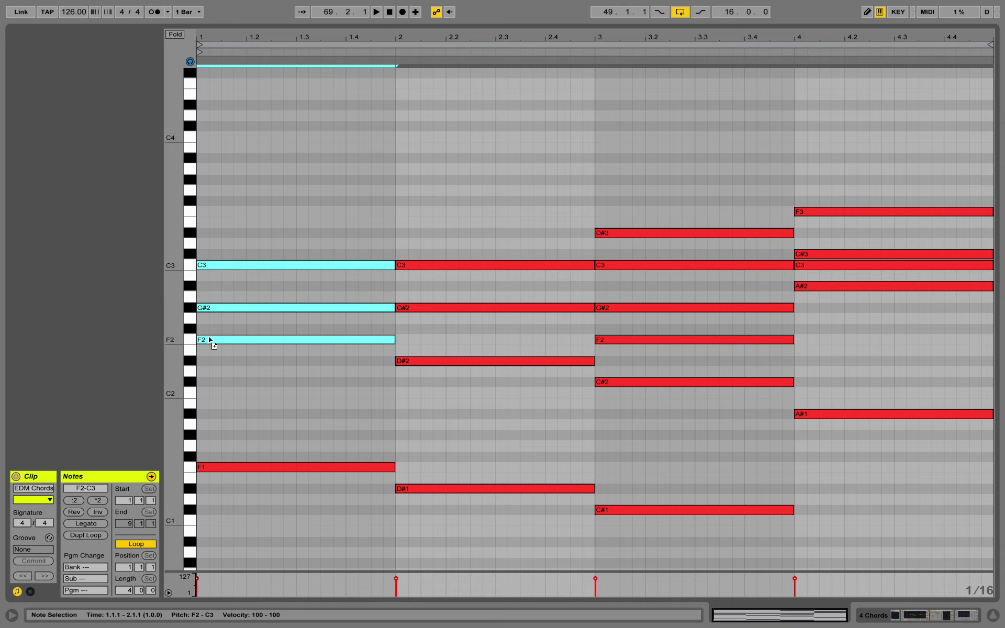
{"action": "left_click_drag", "start_coordinate": [212, 323], "coordinate": [212, 216]}
{"action": "key", "text": "space"}
{"action": "key", "text": "space"}
Copy bar 2's chord up an octave and drop its C4 to C3, keeping D#3 and G#3.
{"action": "left_click_drag", "start_coordinate": [465, 374], "coordinate": [455, 261]}
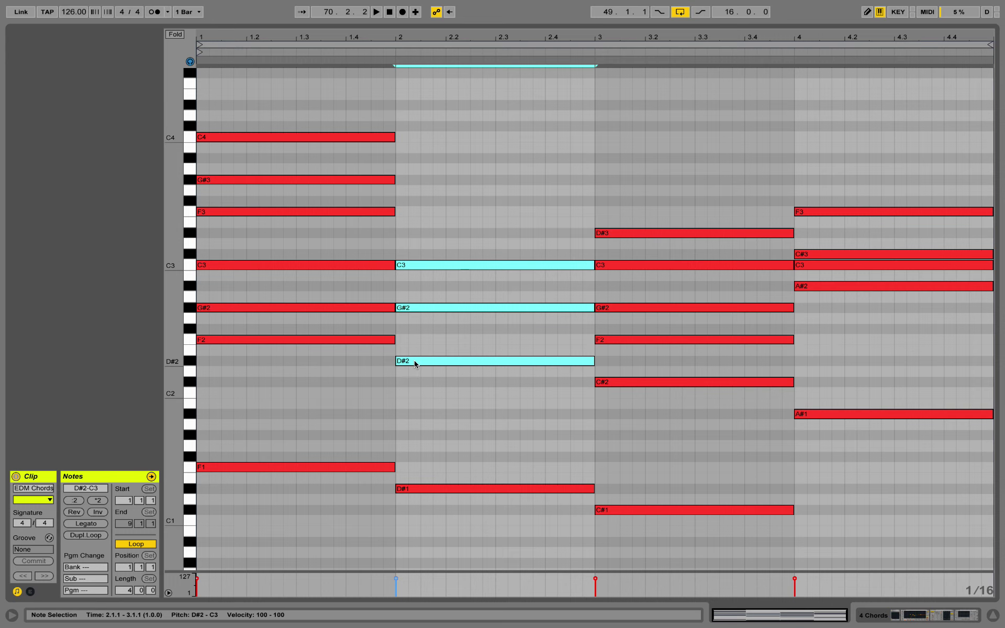
{"action": "left_click_drag", "start_coordinate": [413, 360], "coordinate": [414, 234]}
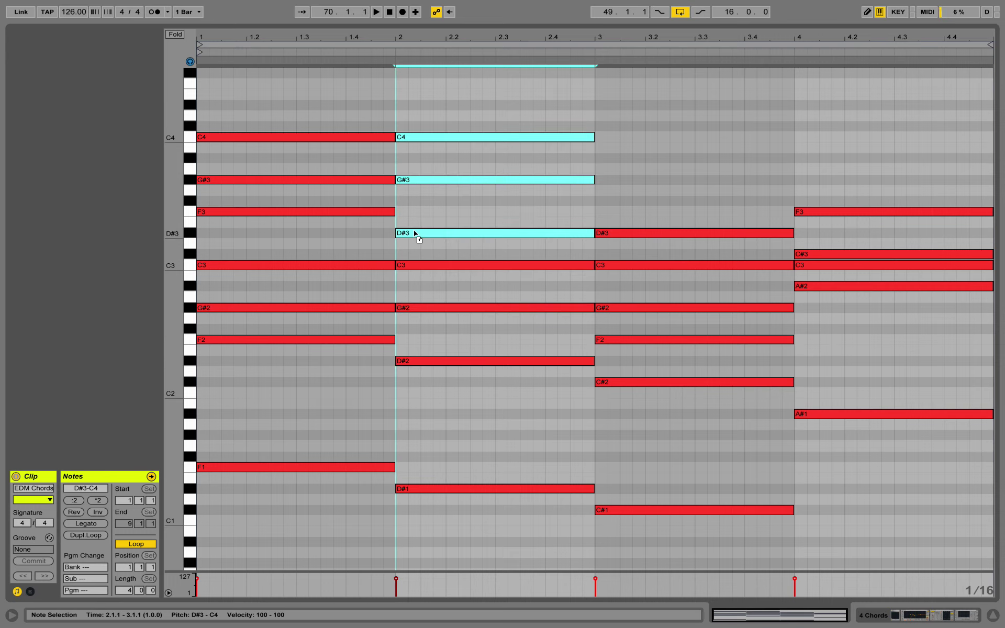
{"action": "key", "text": "space"}
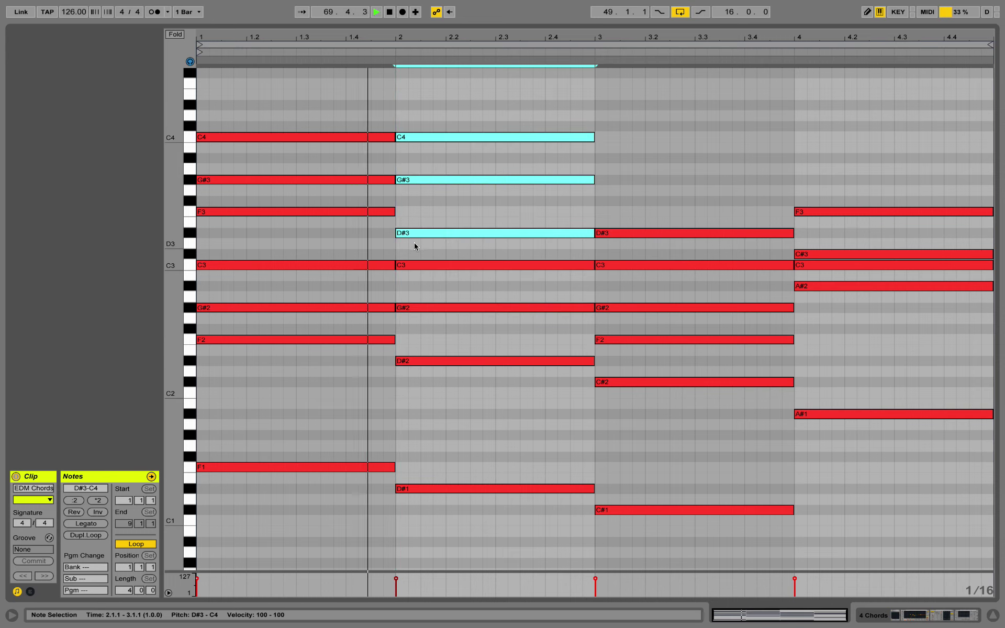
{"action": "key", "text": "space"}
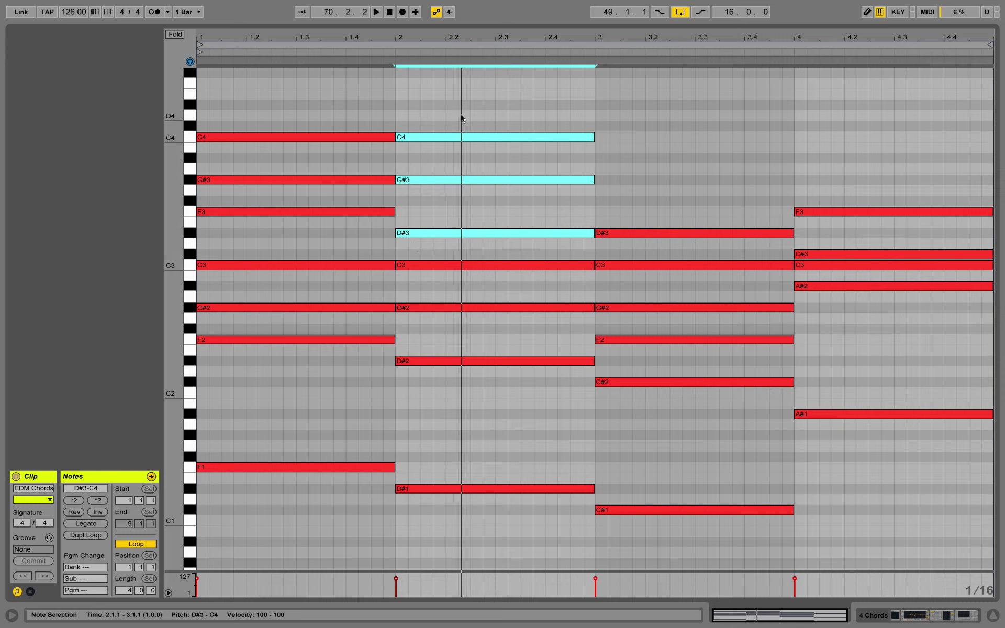
{"action": "left_click", "coordinate": [434, 108]}
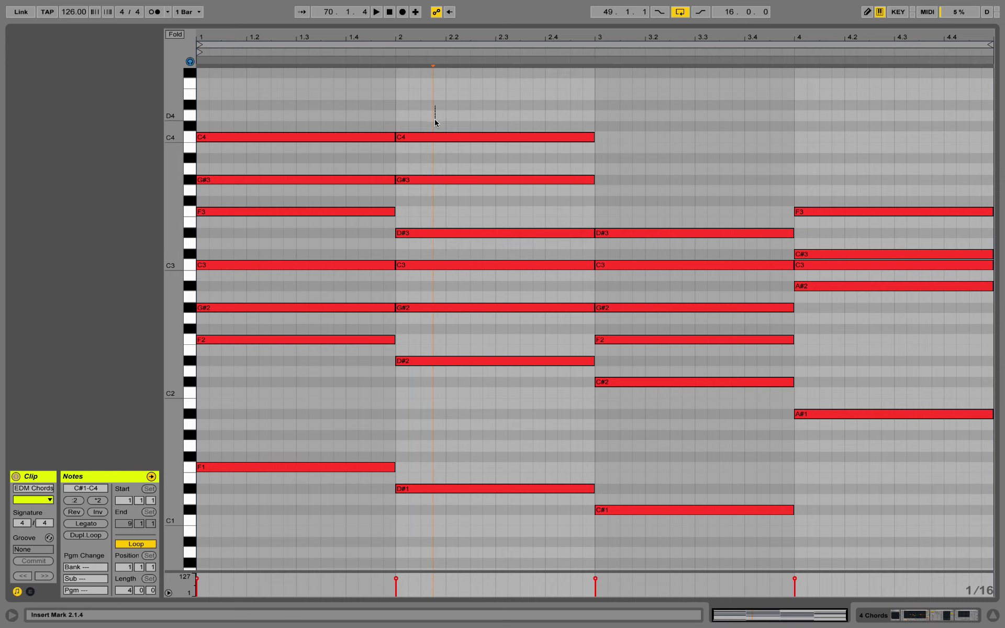
{"action": "left_click", "coordinate": [440, 137]}
{"action": "key", "text": "shift+Down"}
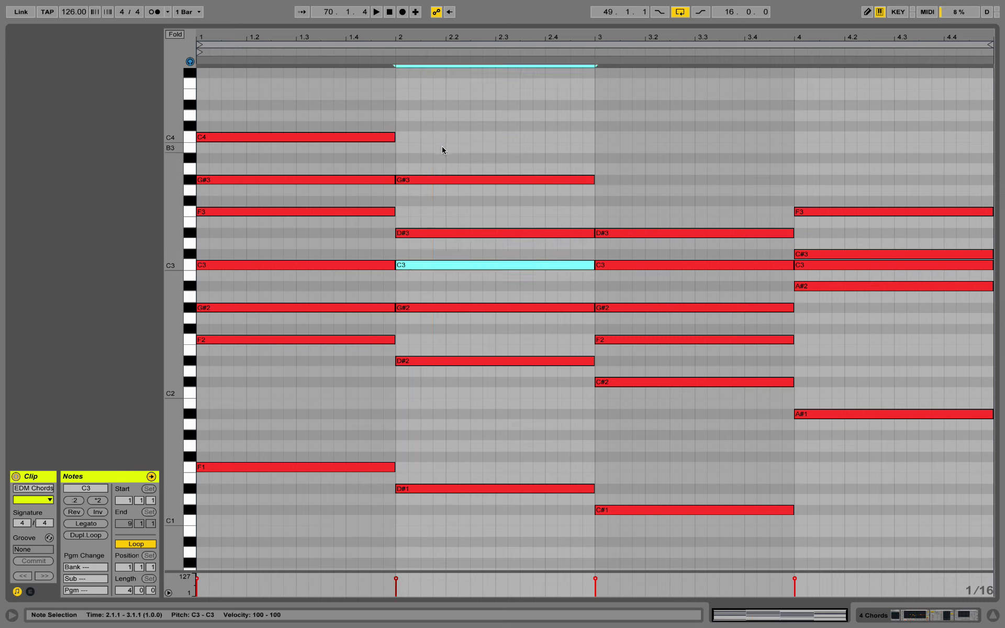
{"action": "key", "text": "space"}
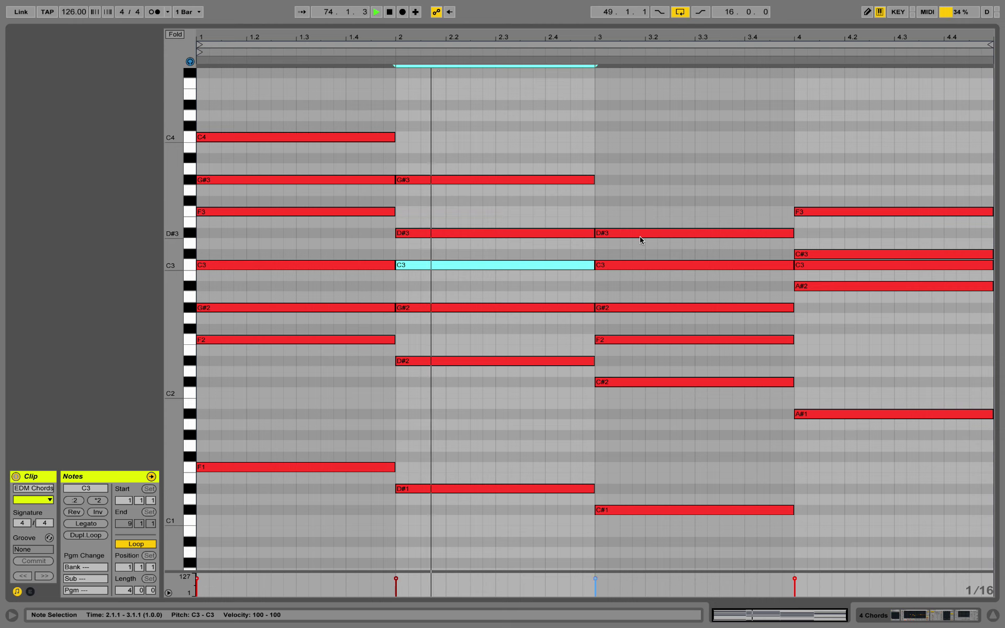
Add a G3 to the second chord by copying its D#3 upward, auditioning the change.
{"action": "key", "text": "space"}
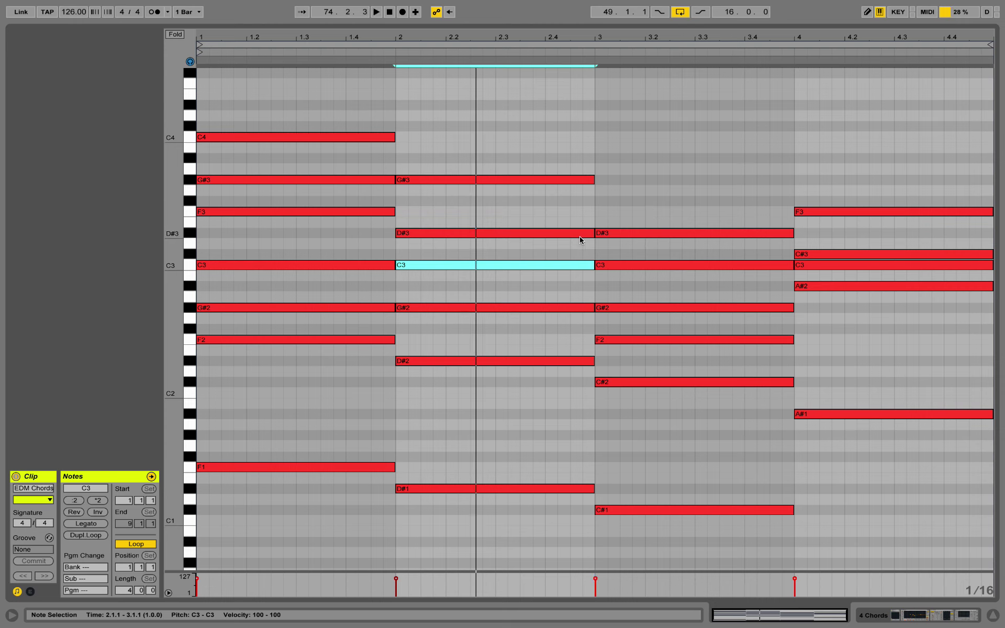
{"action": "left_click", "coordinate": [421, 194]}
{"action": "left_click_drag", "start_coordinate": [430, 160], "coordinate": [463, 381]}
{"action": "left_click", "coordinate": [439, 217]}
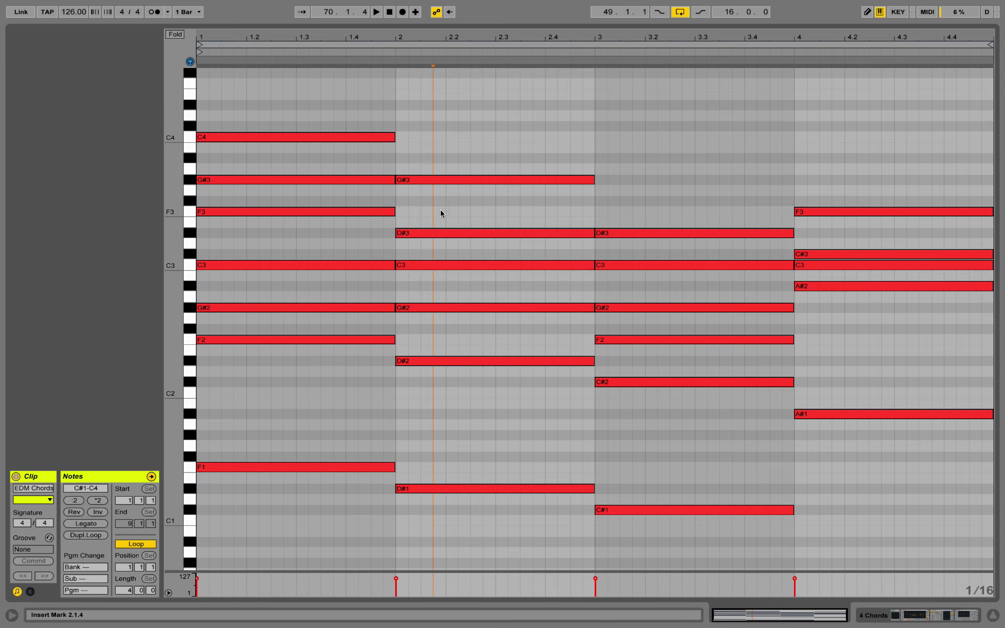
{"action": "left_click_drag", "start_coordinate": [434, 233], "coordinate": [434, 193]}
{"action": "key", "text": "space"}
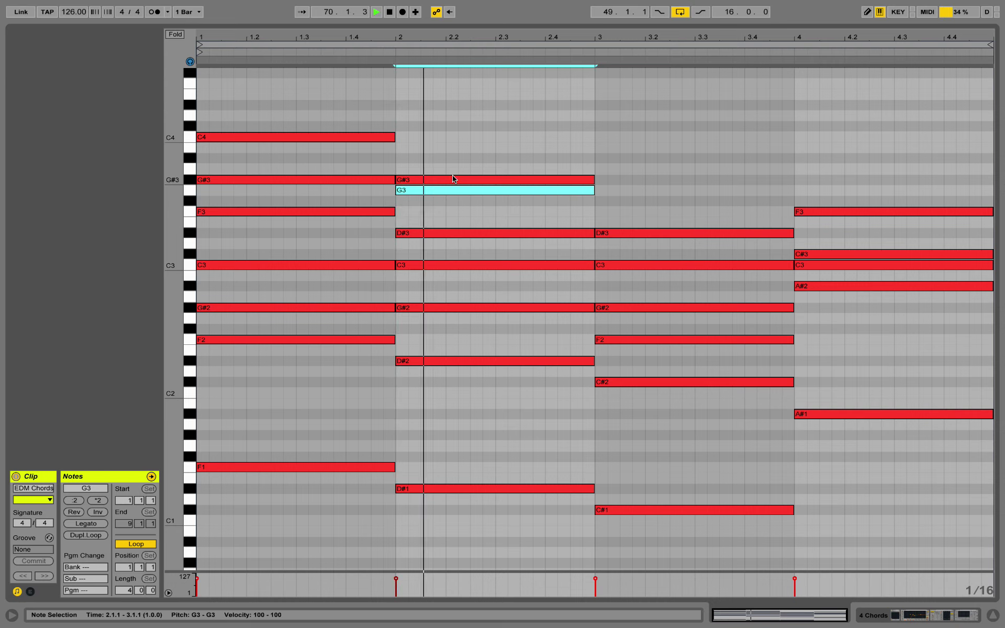
{"action": "key", "text": "space"}
{"action": "left_click_drag", "start_coordinate": [447, 181], "coordinate": [452, 192]}
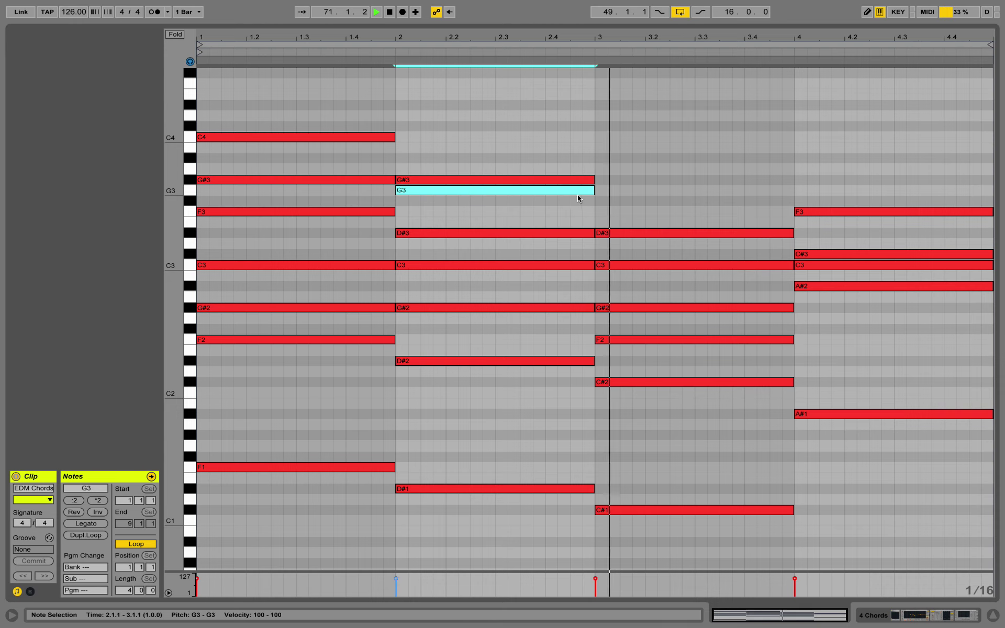
{"action": "key", "text": "space"}
Double the third chord with G#3 and D#4, and add C#4 atop the fourth chord.
{"action": "left_click", "coordinate": [632, 308]}
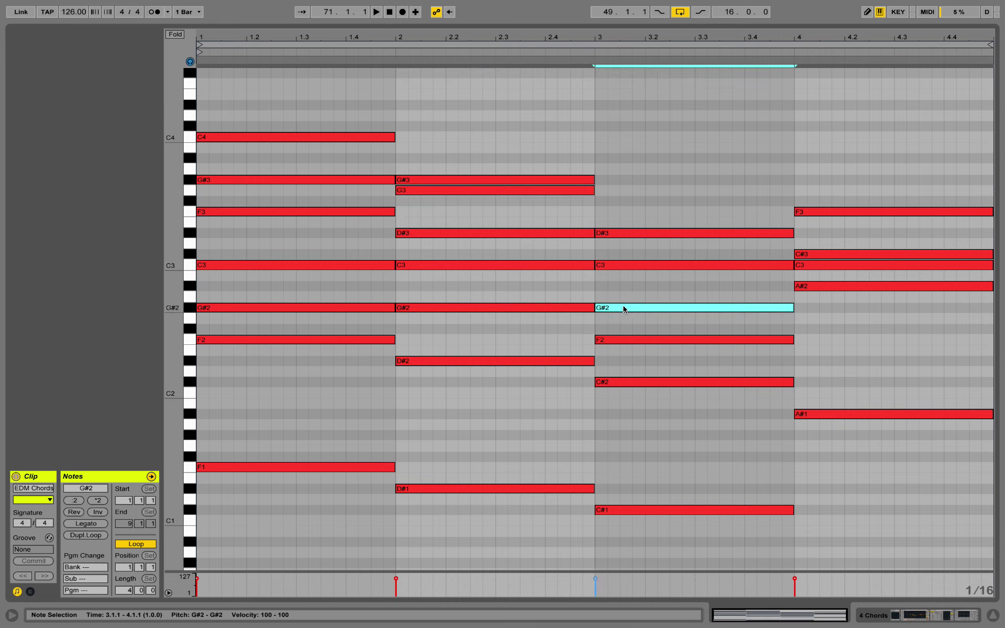
{"action": "left_click_drag", "start_coordinate": [624, 310], "coordinate": [630, 106]}
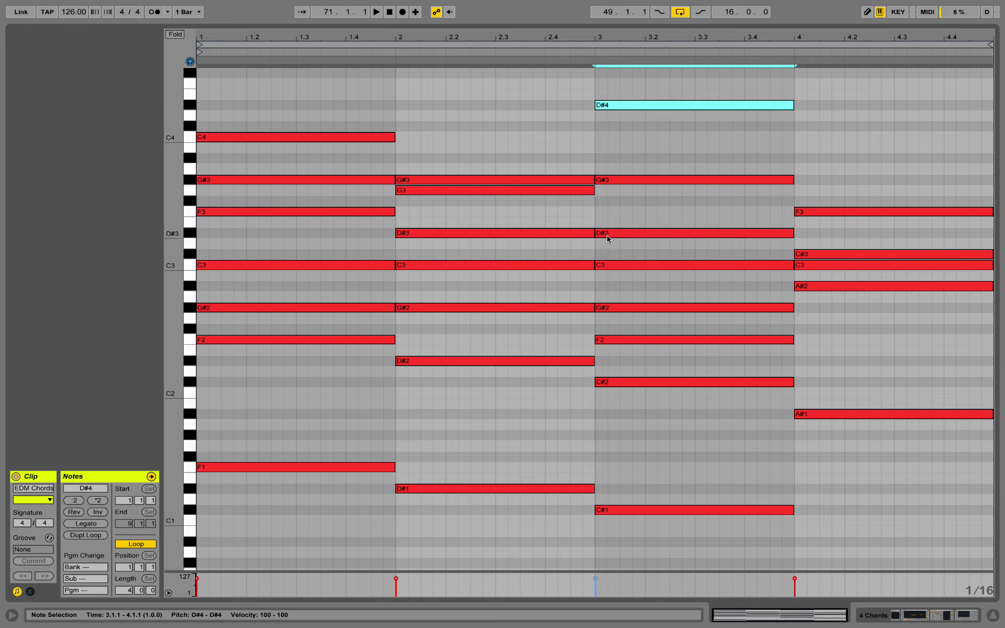
{"action": "key", "text": "space"}
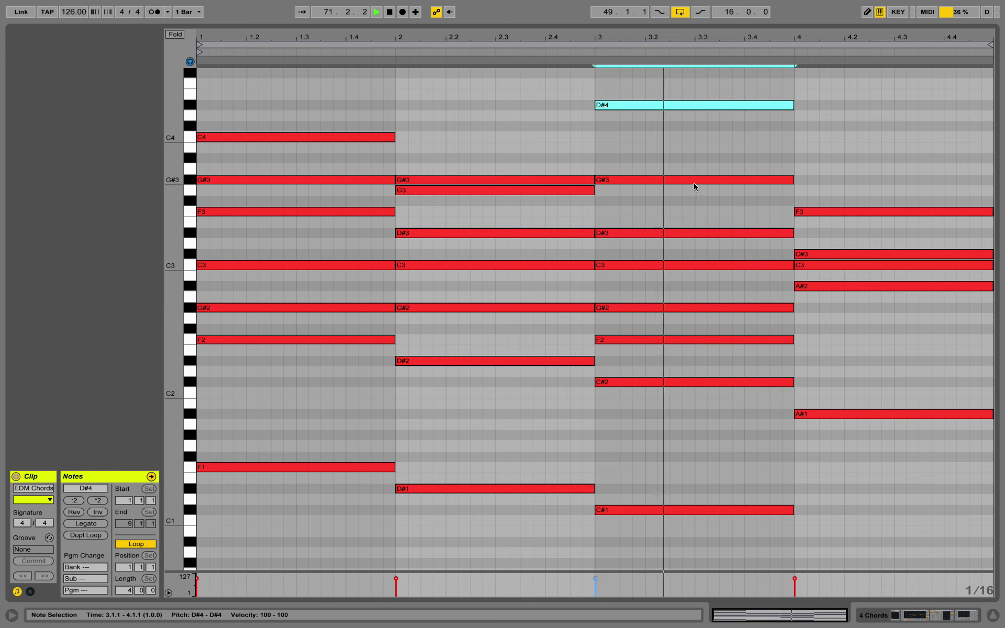
{"action": "key", "text": "space"}
{"action": "left_click_drag", "start_coordinate": [835, 212], "coordinate": [833, 127]}
Audition the fourth chord, then Alt-drag A#2 up to add an A#3 doubling.
{"action": "left_click", "coordinate": [807, 255]}
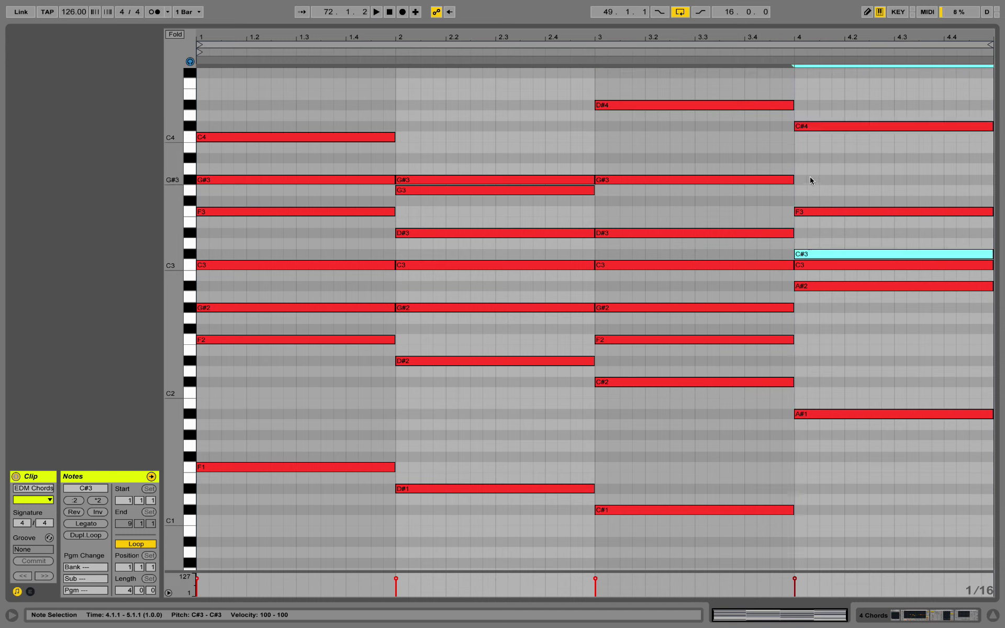
{"action": "key", "text": "space"}
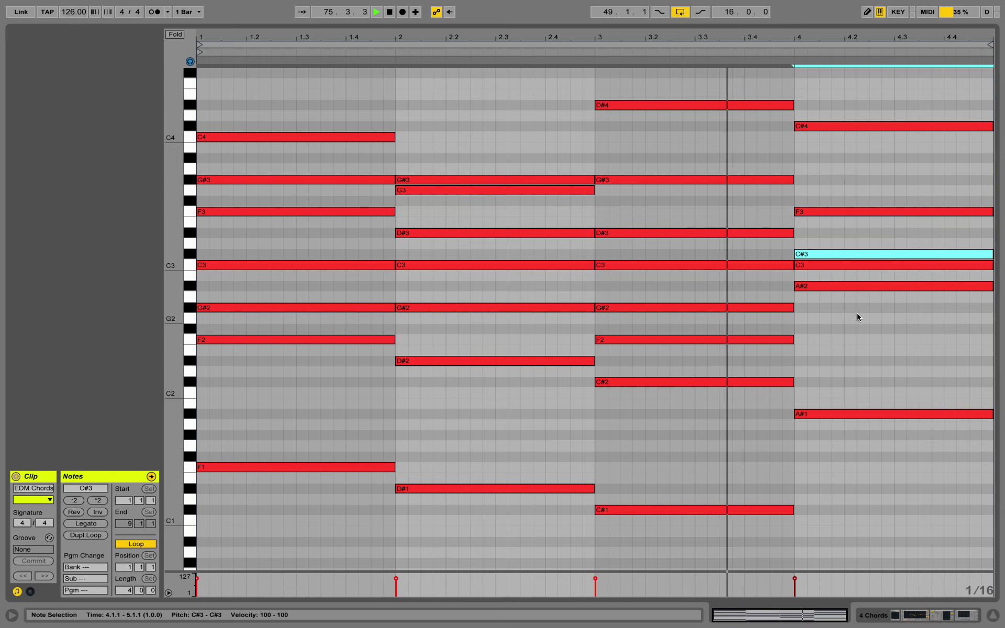
{"action": "key", "text": "space"}
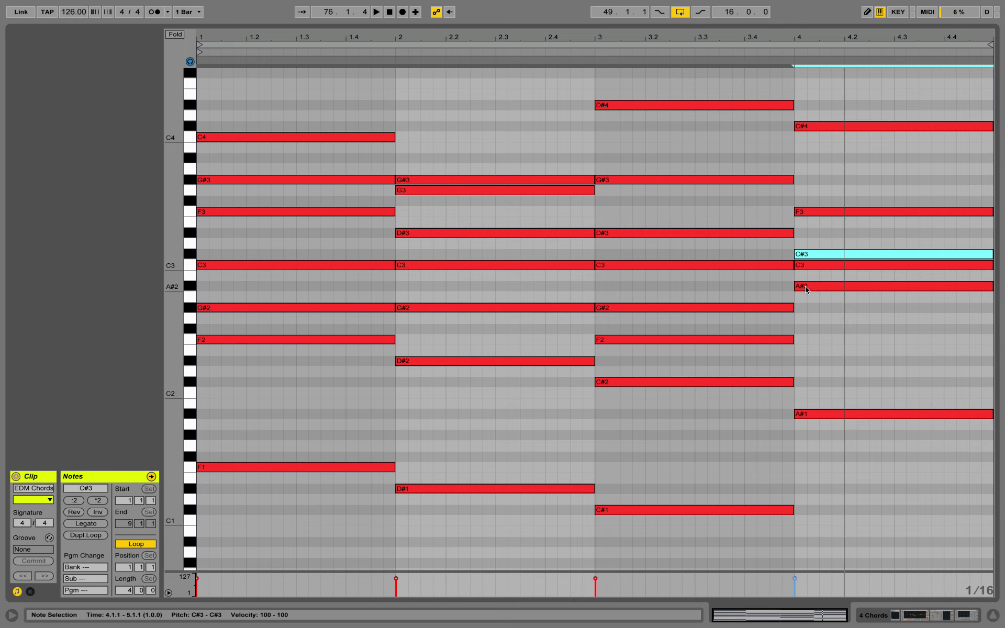
{"action": "left_click_drag", "start_coordinate": [809, 289], "coordinate": [814, 160]}
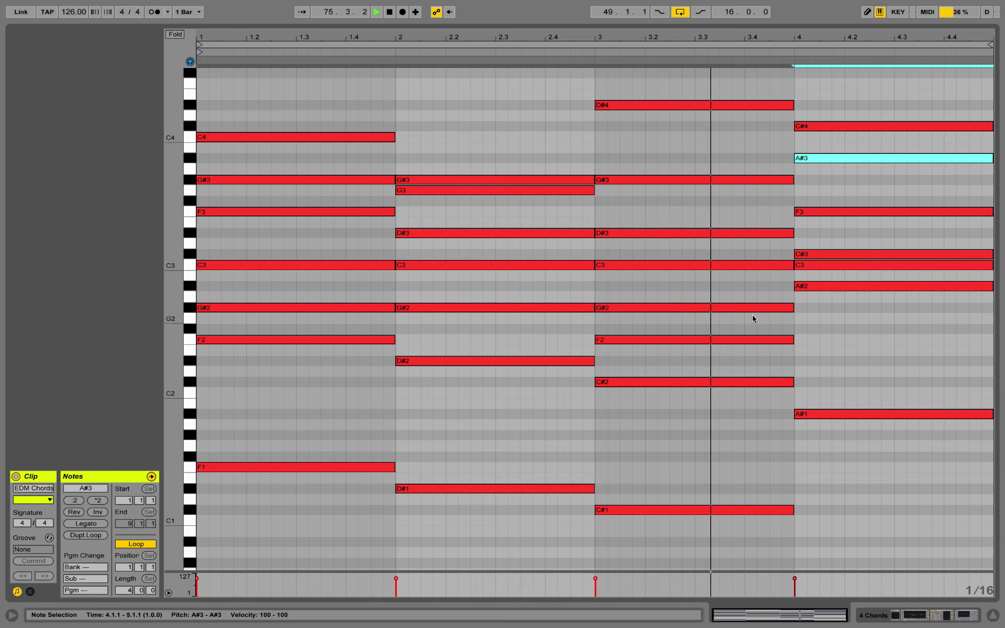
{"action": "key", "text": "space"}
Add an F4 on top of the fourth chord and play the revoiced progression.
{"action": "scroll", "coordinate": [810, 131], "scroll_direction": "up", "scroll_amount": 3}
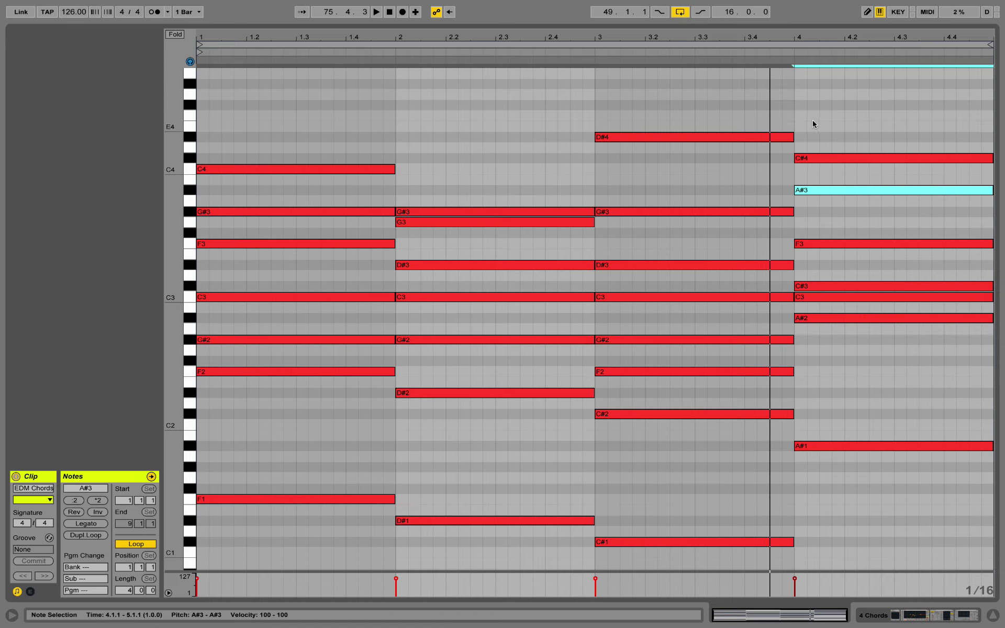
{"action": "left_click_drag", "start_coordinate": [811, 192], "coordinate": [812, 118]}
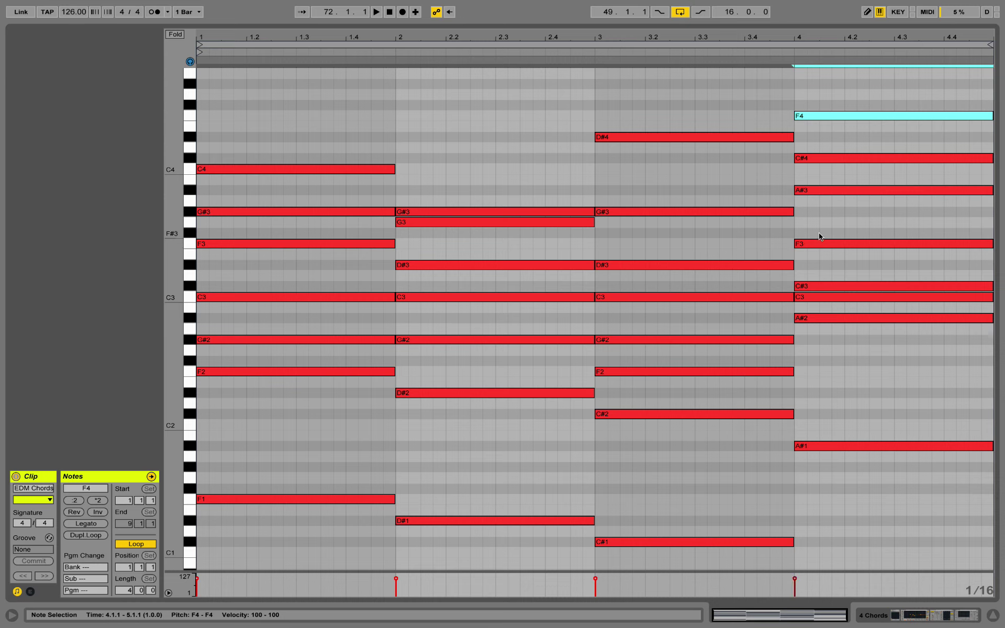
{"action": "key", "text": "space"}
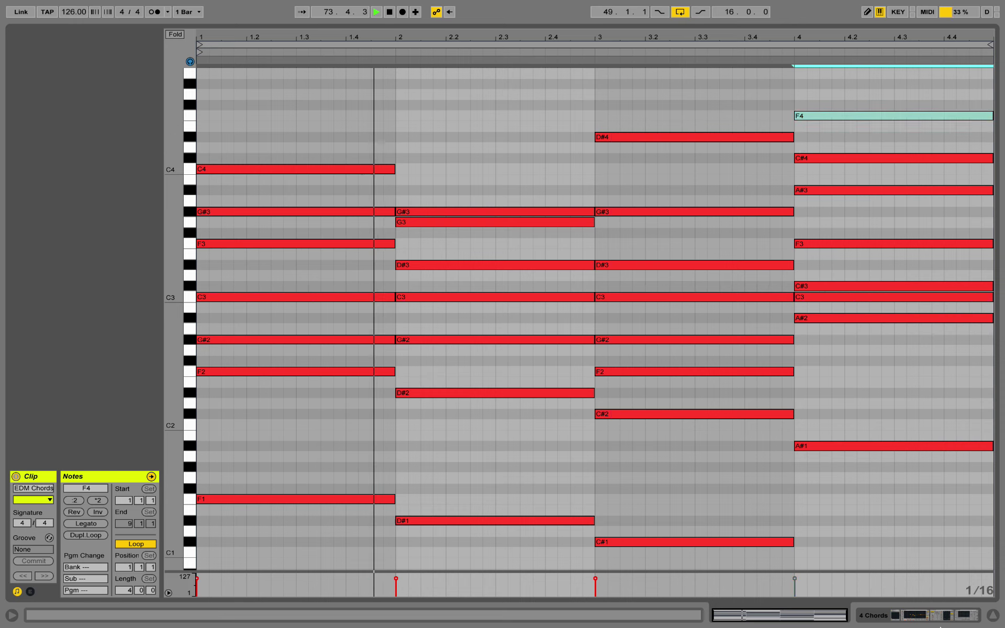
Play the arrangement from the EDM Chords clip at bar 49, open it, and select bar 4's top F4.
{"action": "left_click", "coordinate": [945, 613]}
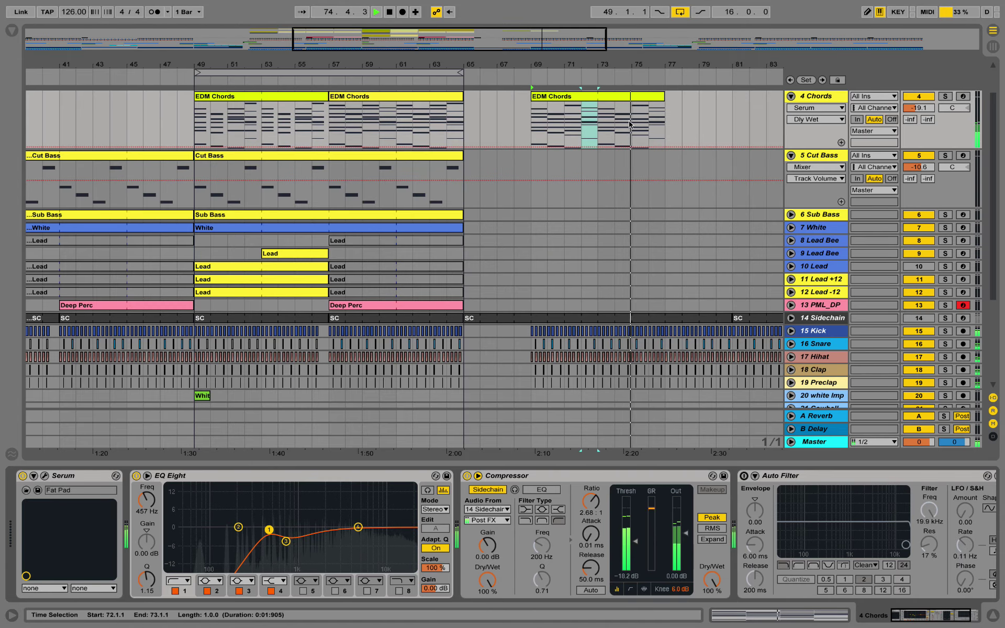
{"action": "left_click", "coordinate": [288, 98]}
{"action": "key", "text": "space"}
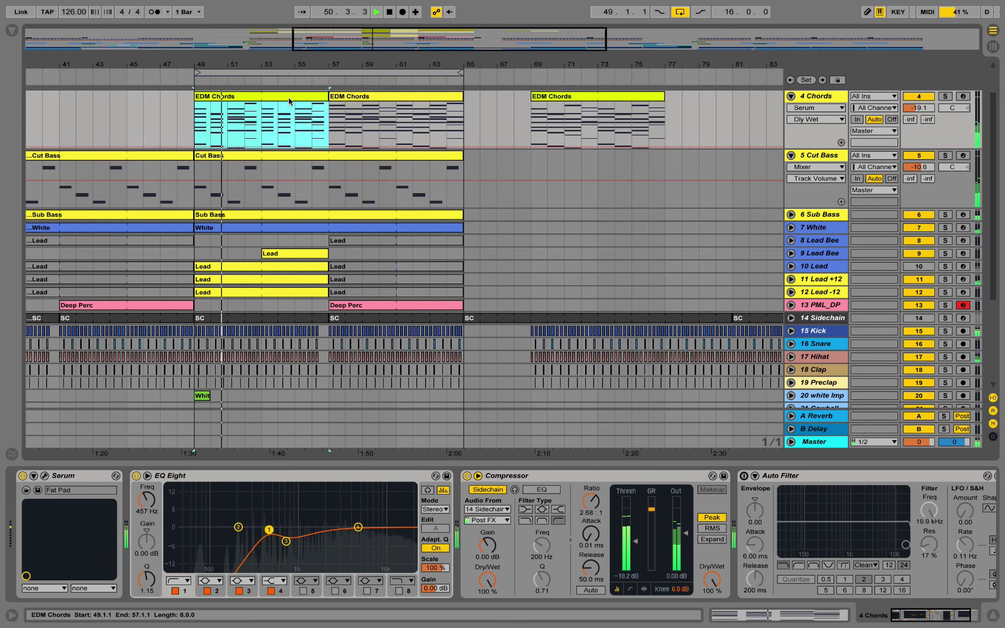
{"action": "double_click", "coordinate": [288, 97]}
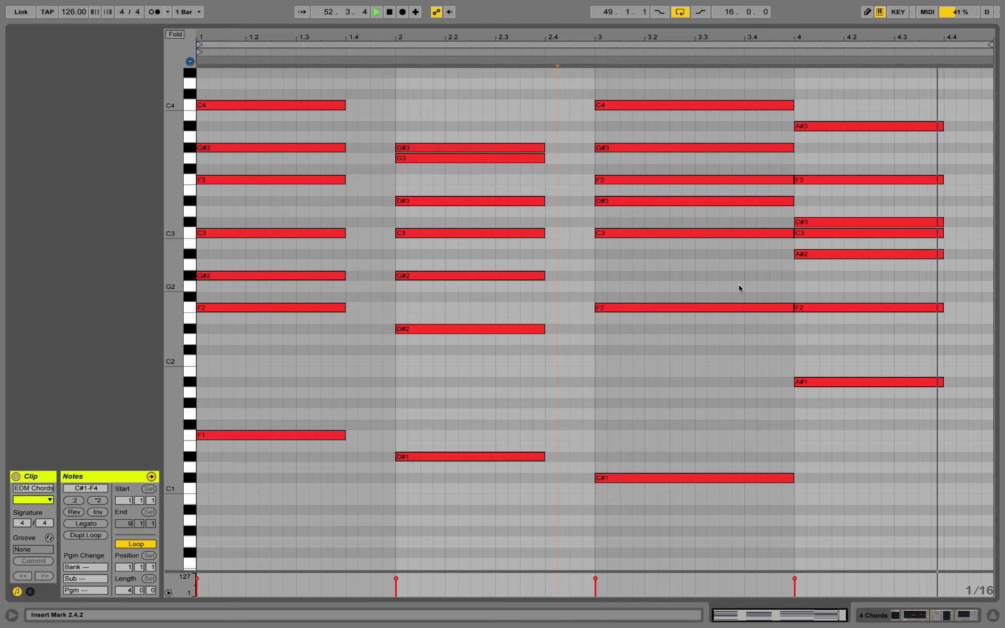
{"action": "scroll", "coordinate": [716, 284], "scroll_direction": "up", "scroll_amount": 3}
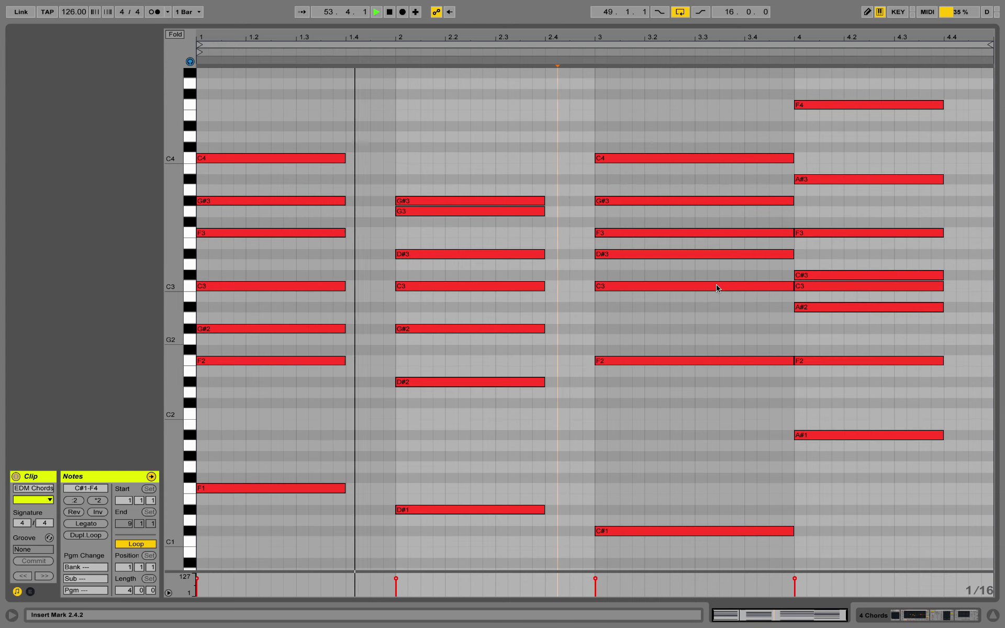
{"action": "left_click", "coordinate": [860, 105]}
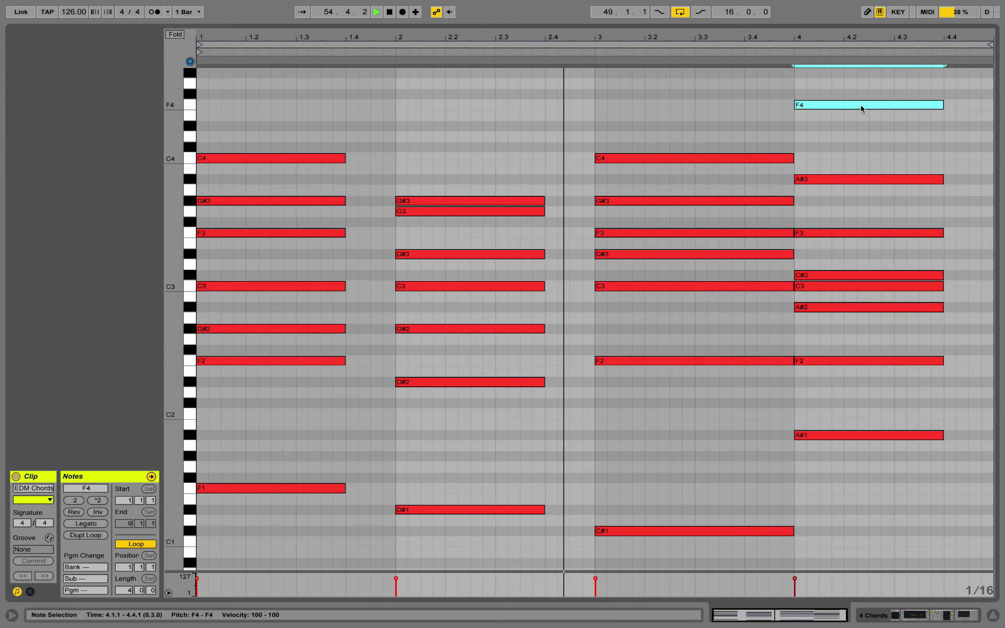
Deactivate the fourth chord's F4 note with 0, deselect it, and return to Arrangement View.
{"action": "key", "text": "0"}
{"action": "left_click", "coordinate": [869, 131]}
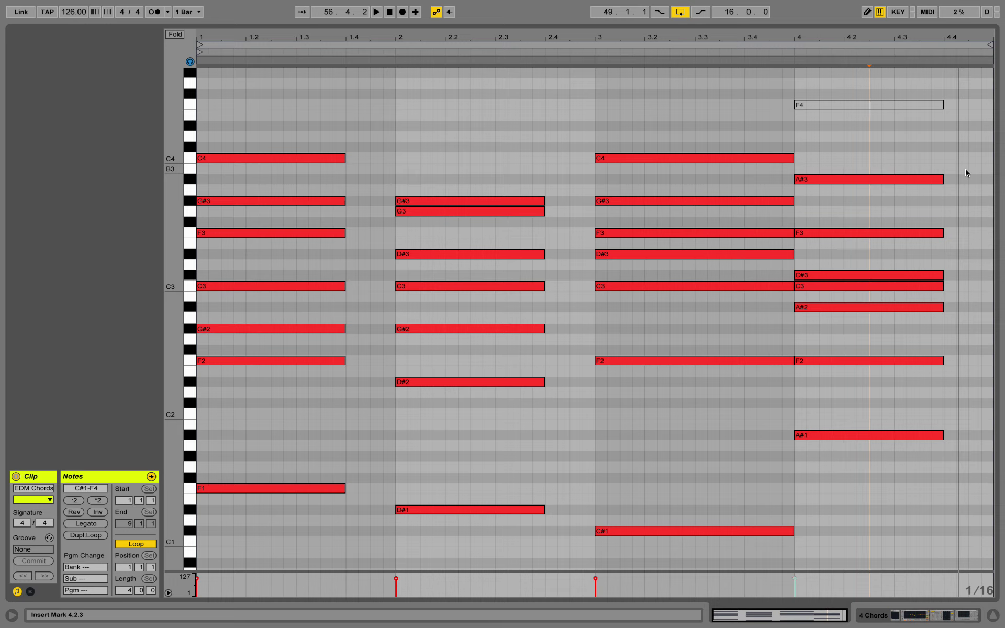
{"action": "left_click", "coordinate": [917, 621]}
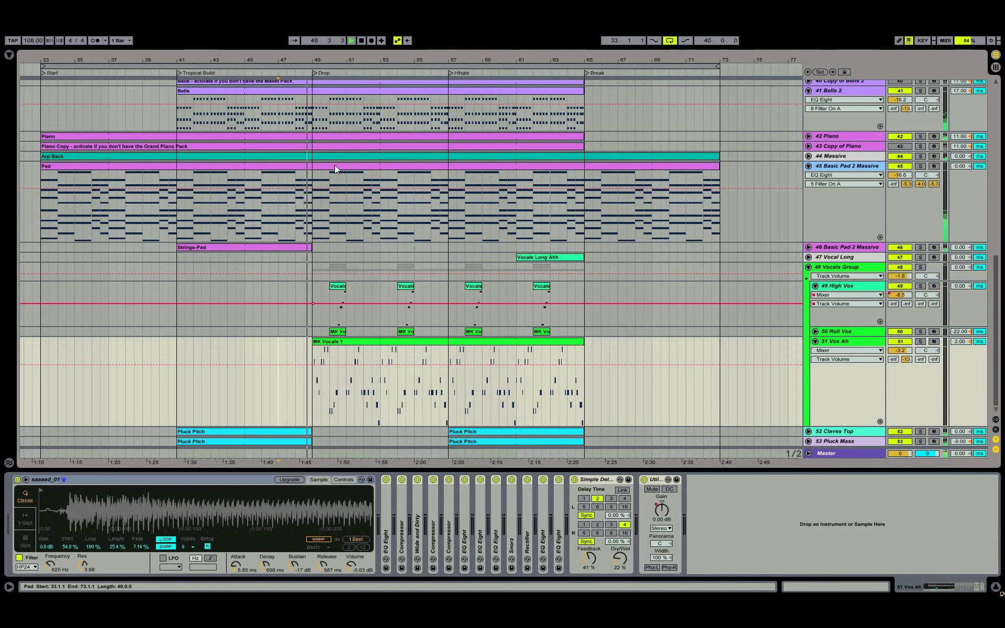
Inspect the notes of the Pad, Bells, MK Vocals 1 and a lead clip in turn.
{"action": "double_click", "coordinate": [334, 164]}
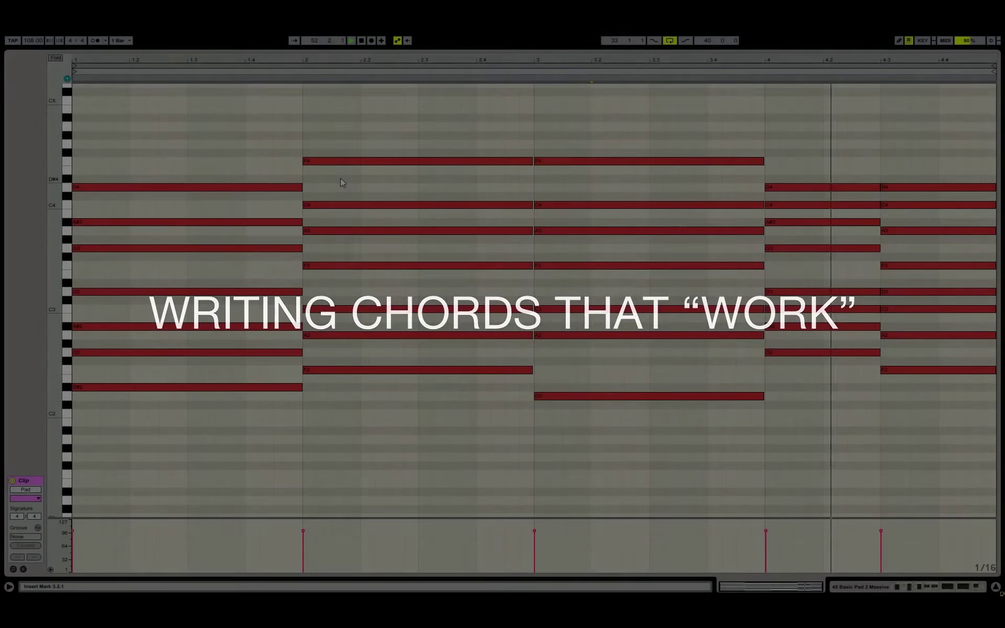
{"action": "key", "text": "shift+Tab"}
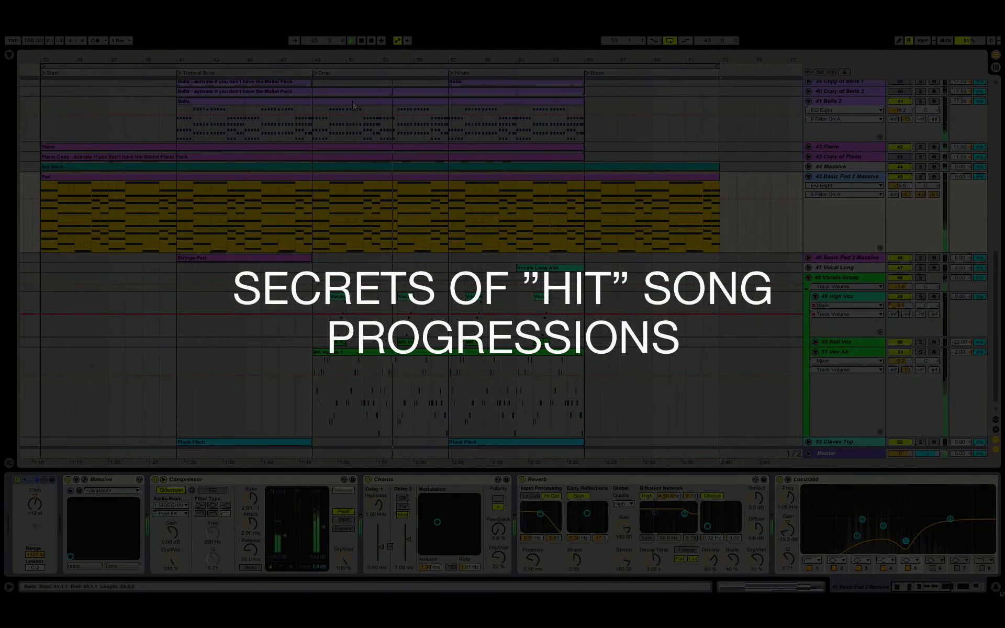
{"action": "double_click", "coordinate": [353, 102]}
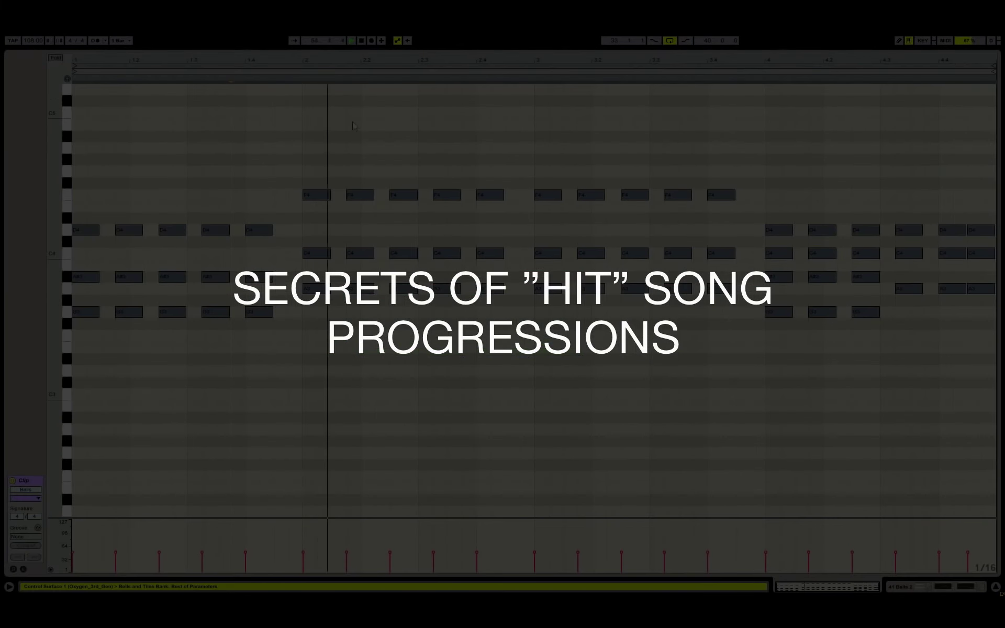
{"action": "key", "text": "shift+Tab"}
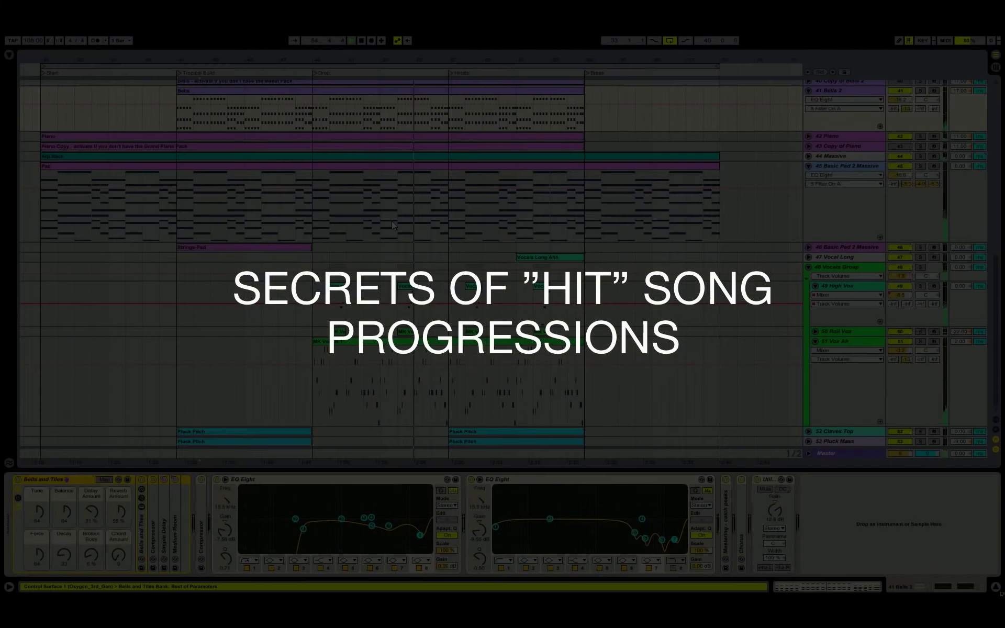
{"action": "double_click", "coordinate": [436, 348]}
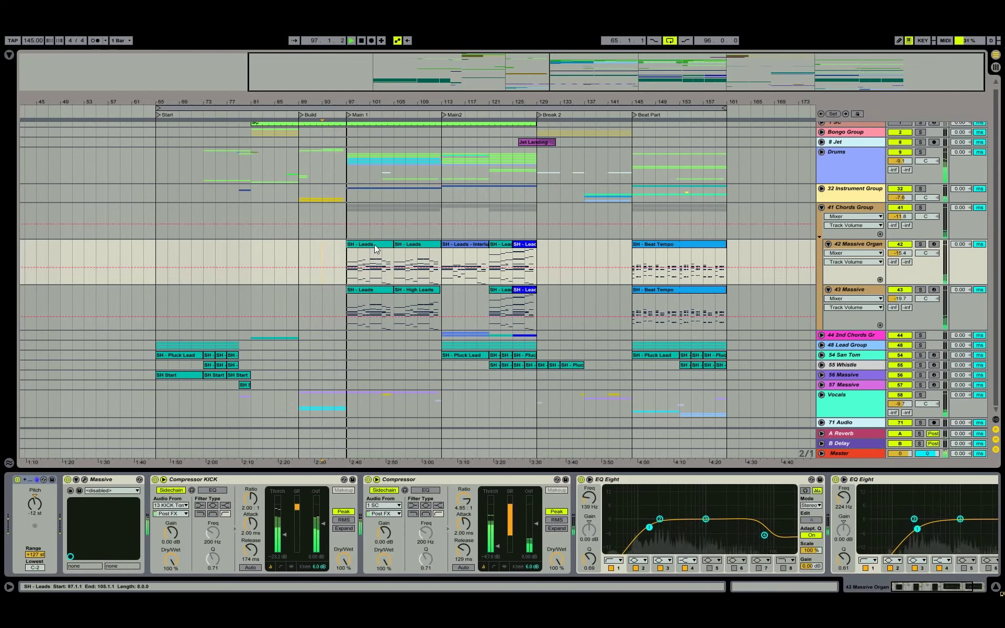
{"action": "double_click", "coordinate": [374, 244]}
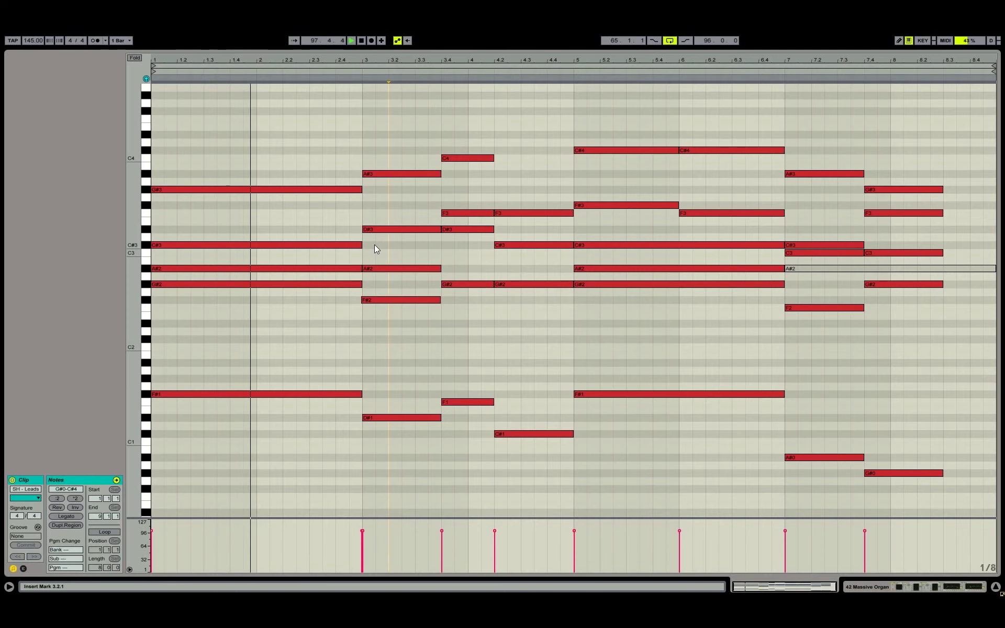